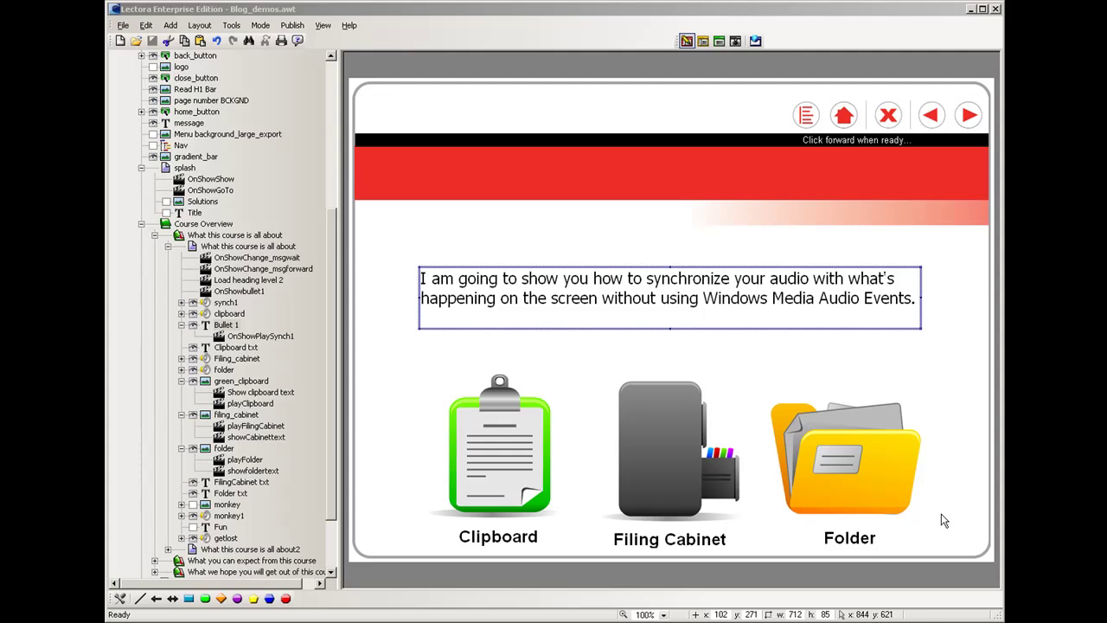
Check the general properties of the green_clipboard image, including its initial visibility.
double_click(497, 451)
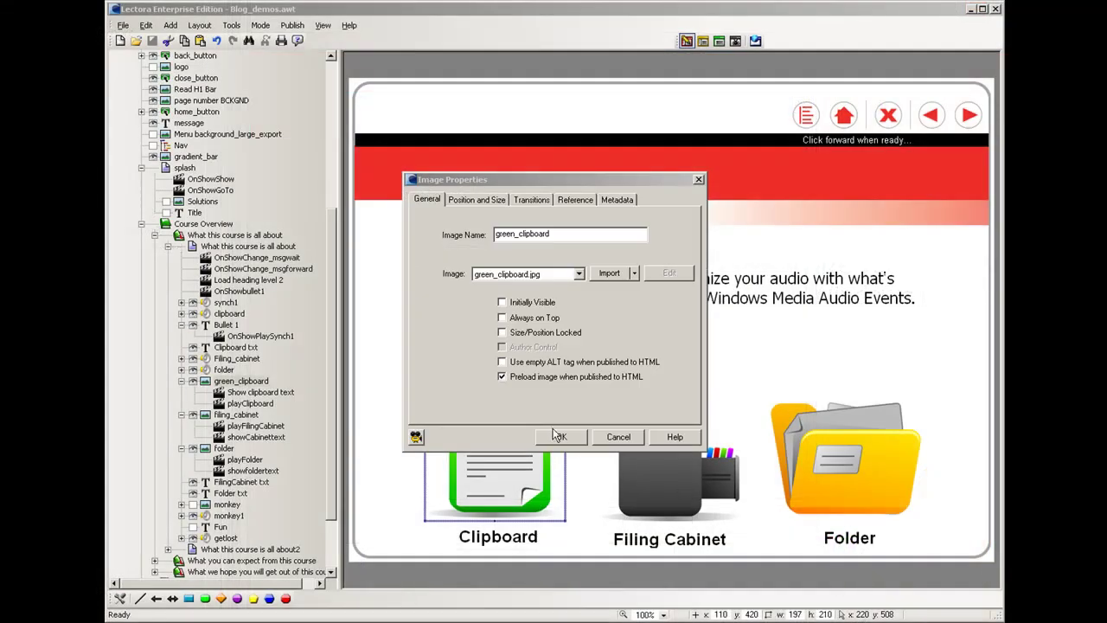
left_click(558, 439)
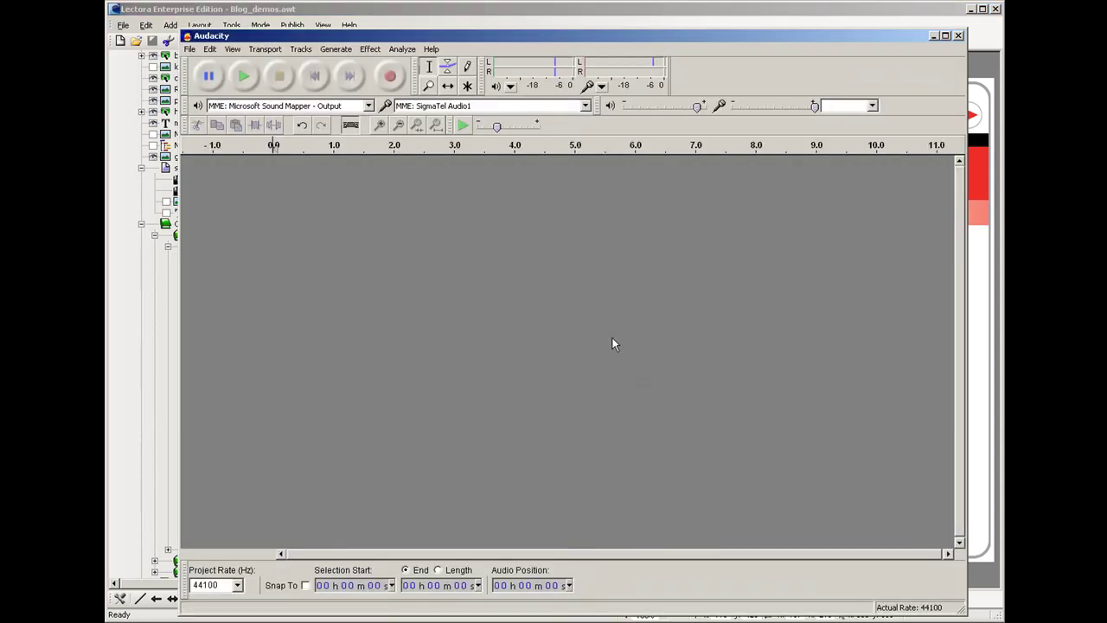
Switch to Audacity and record a short narration clip on a new audio track.
left_click(390, 77)
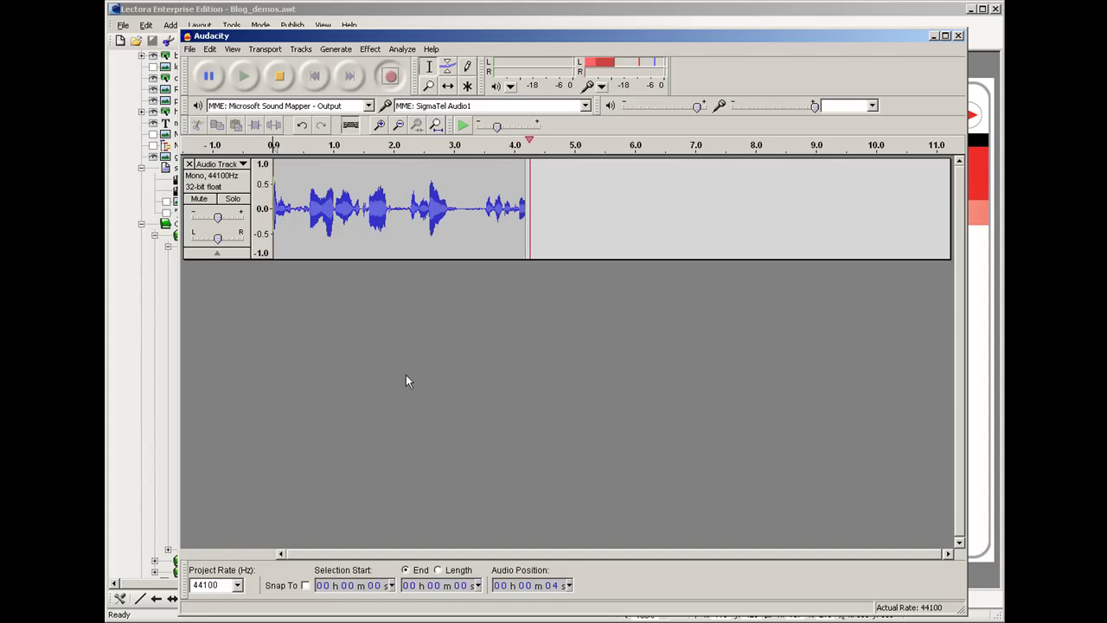
left_click(279, 76)
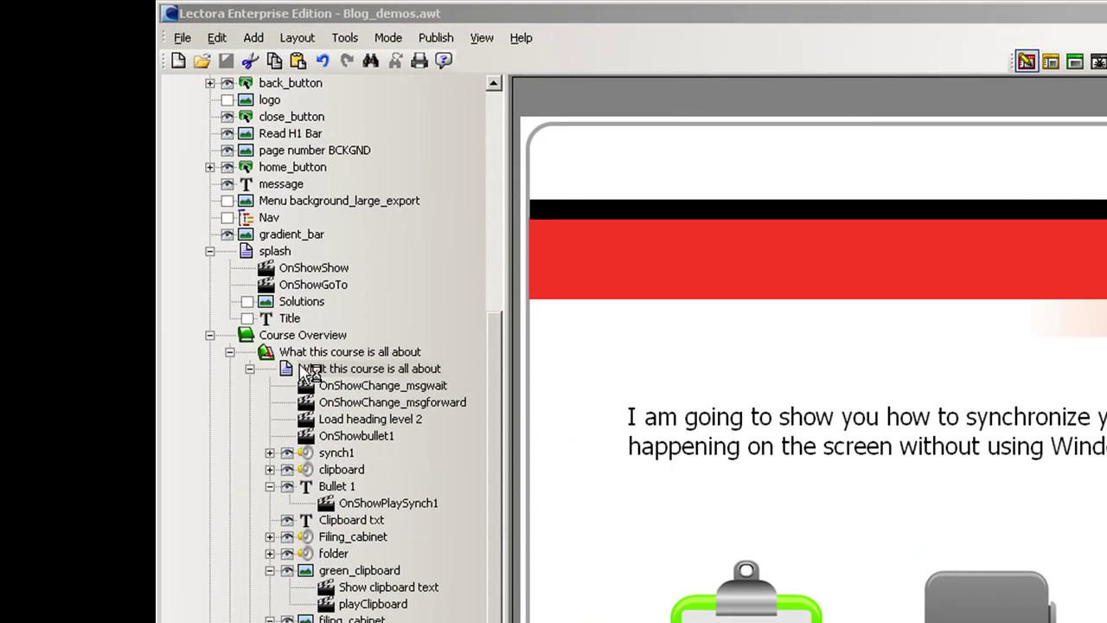
left_click(194, 247)
left_click(254, 37)
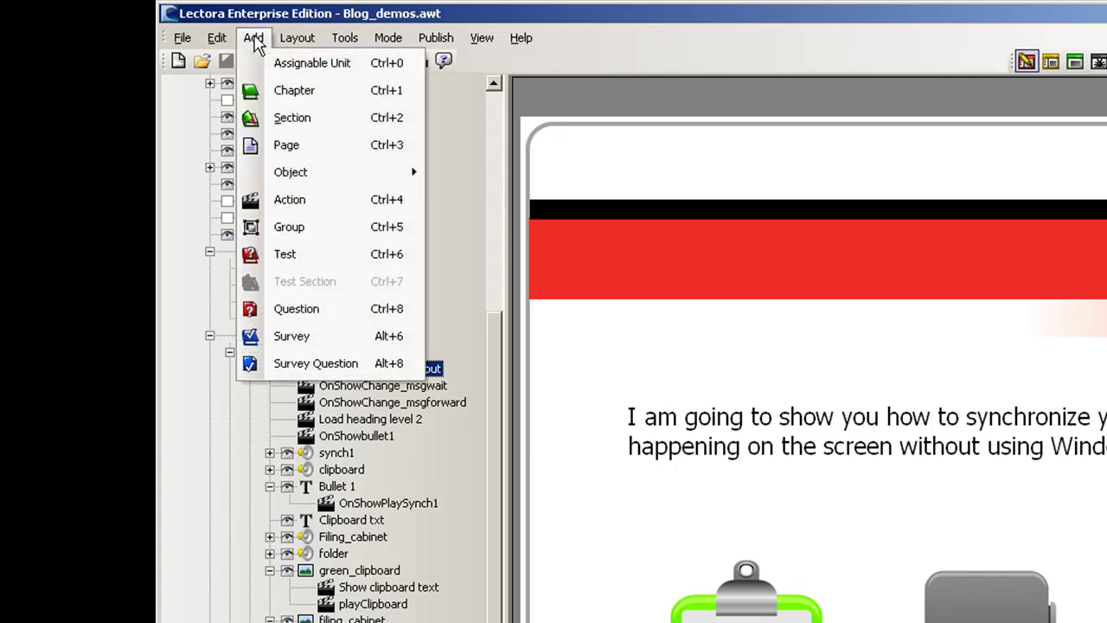
mouse_move(326, 176)
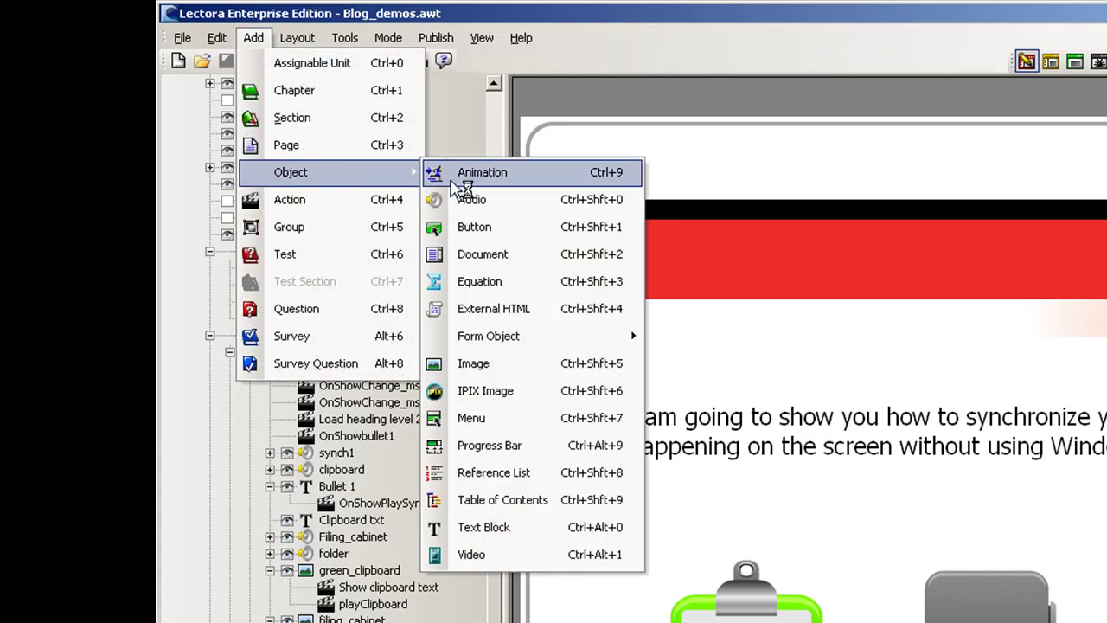
left_click(367, 425)
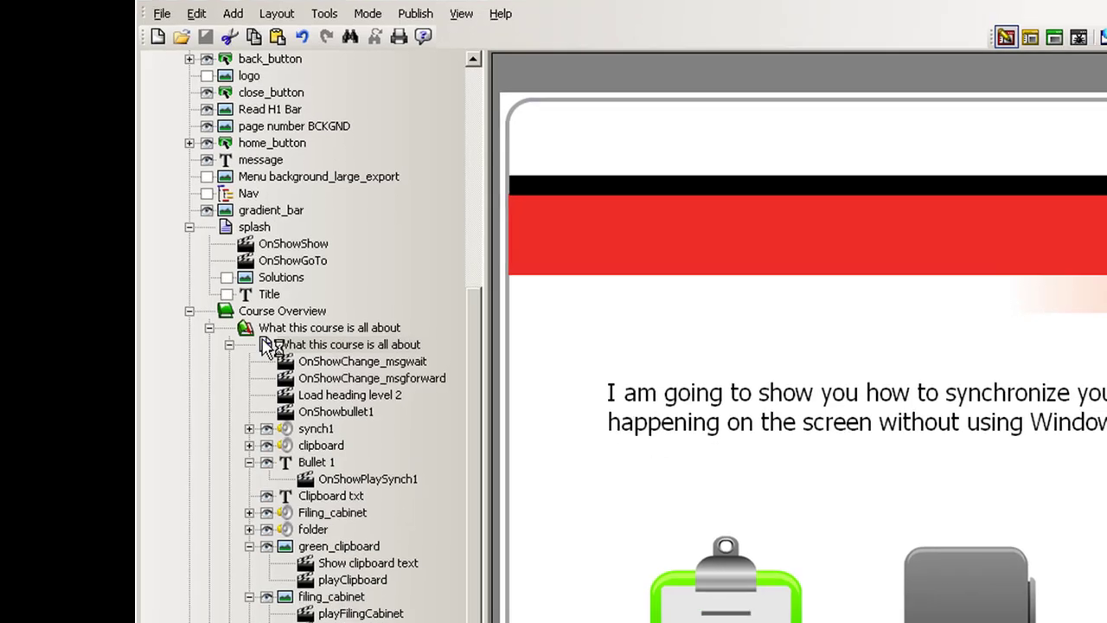
Add a new audio object to the "What this course is all about" page.
right_click(266, 344)
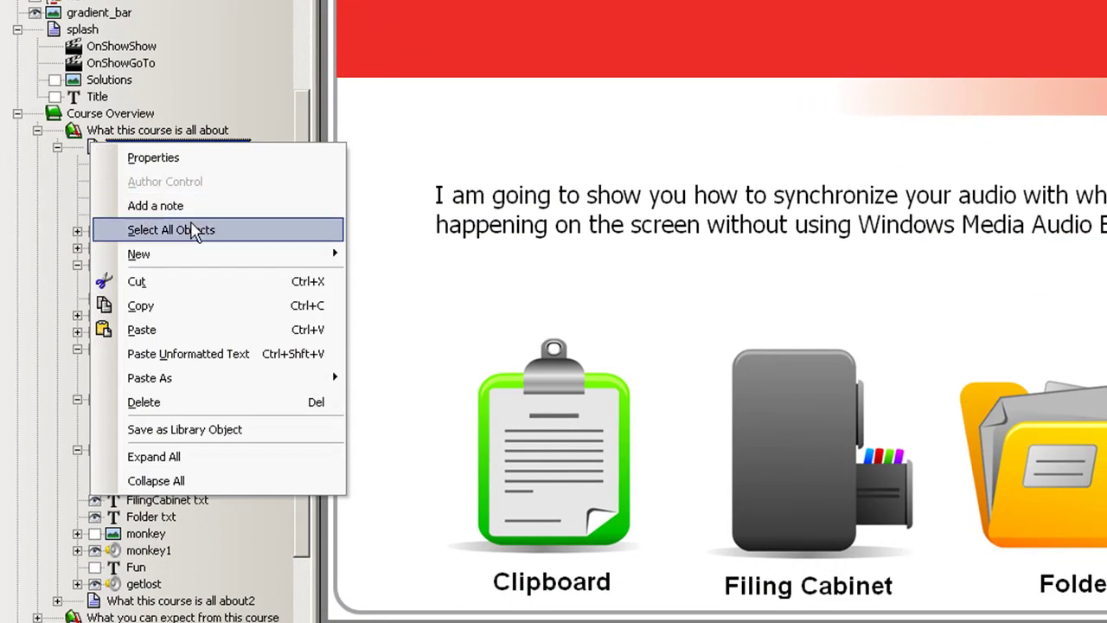
mouse_move(389, 461)
mouse_move(432, 367)
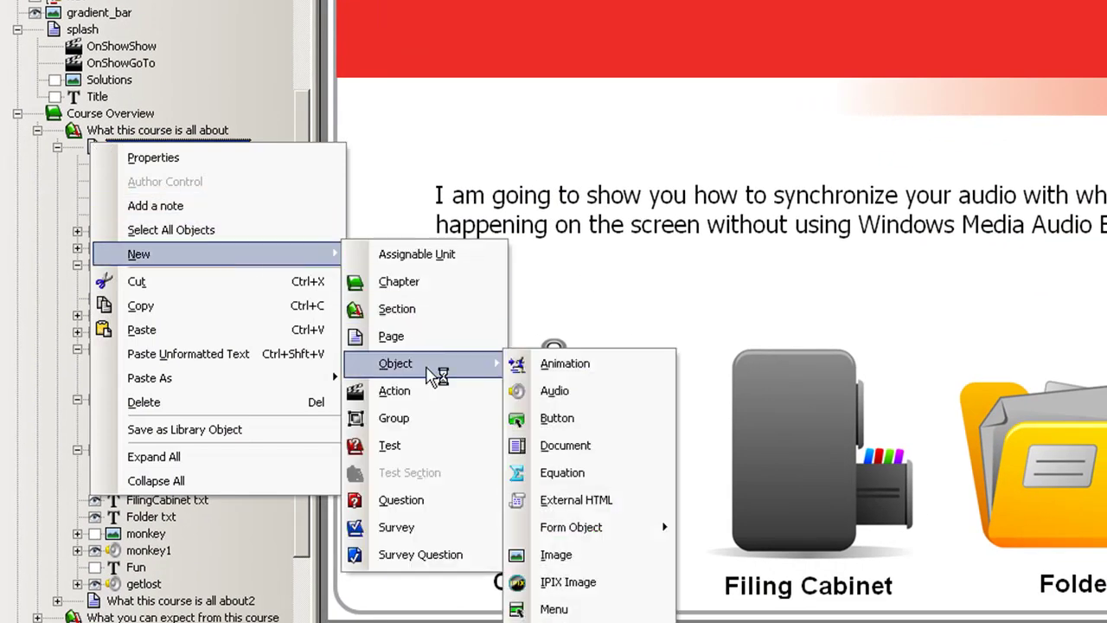
left_click(544, 396)
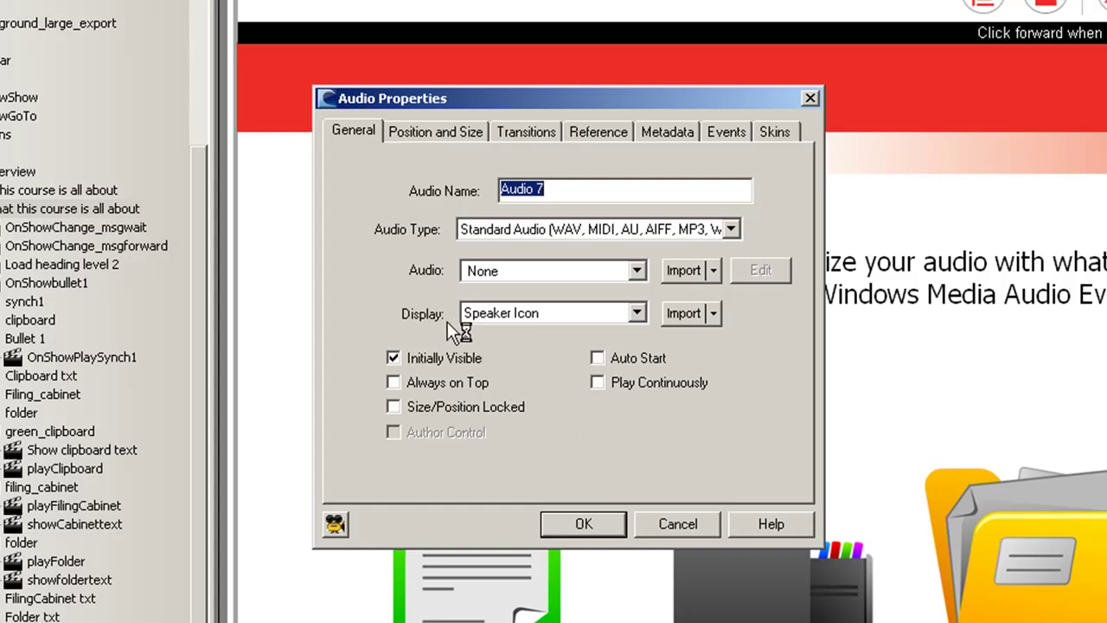
Set the new audio object's display to None (Invisible).
left_click(636, 313)
scroll(635, 365, "up", 1)
key("Escape")
left_click(638, 315)
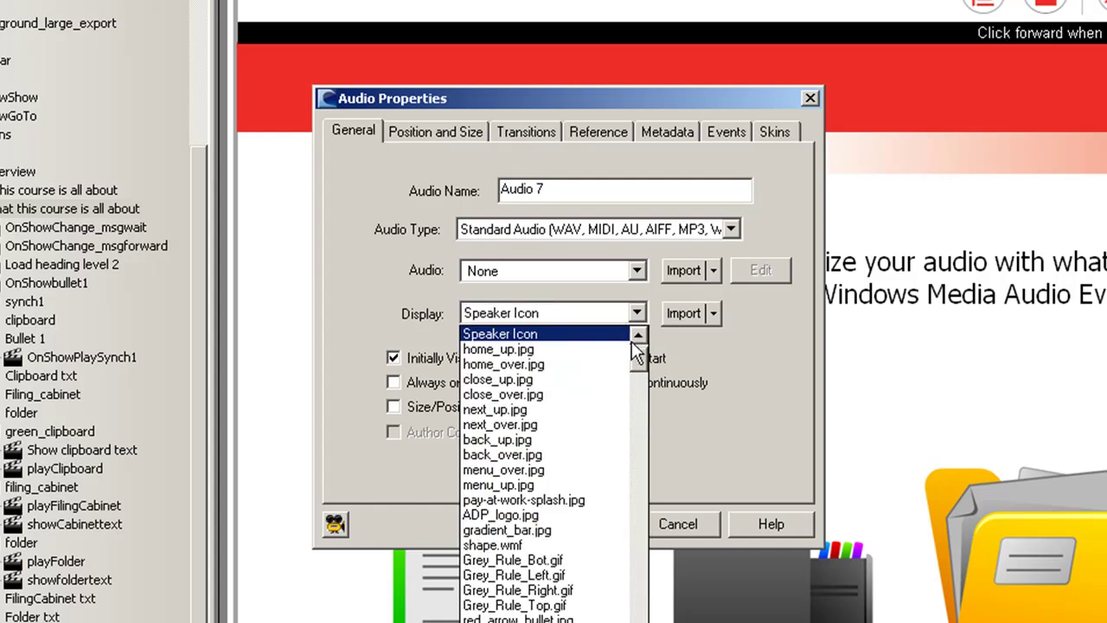
scroll(643, 358, "up", 1)
left_click(593, 335)
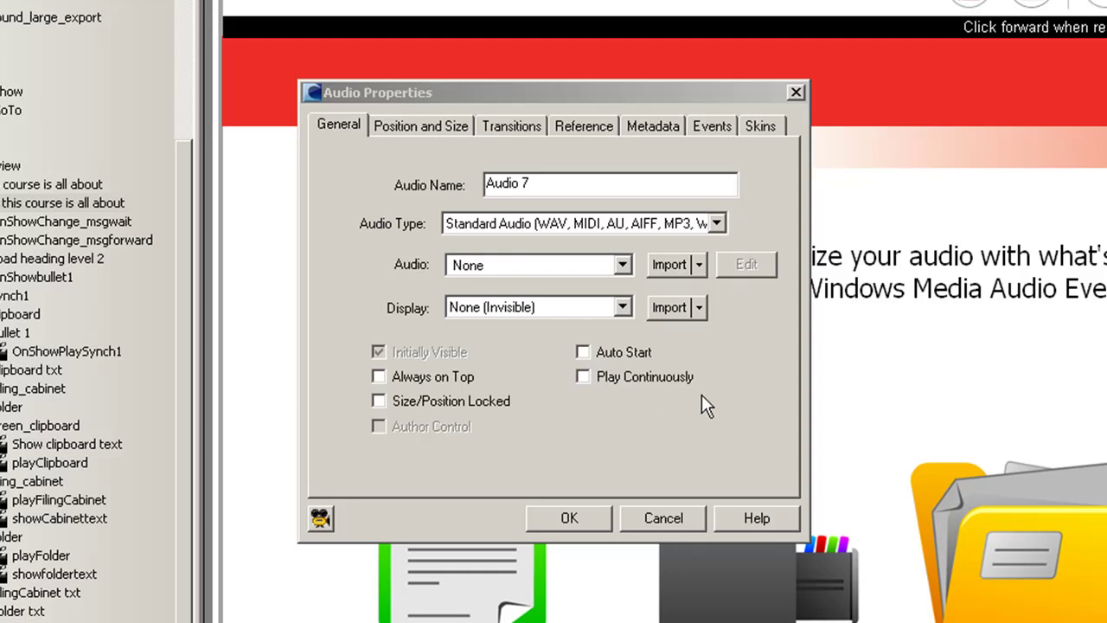
Import audio_file.mp3 from the Desktop into the audio object, preview its sound, and accept the audio properties.
left_click(697, 265)
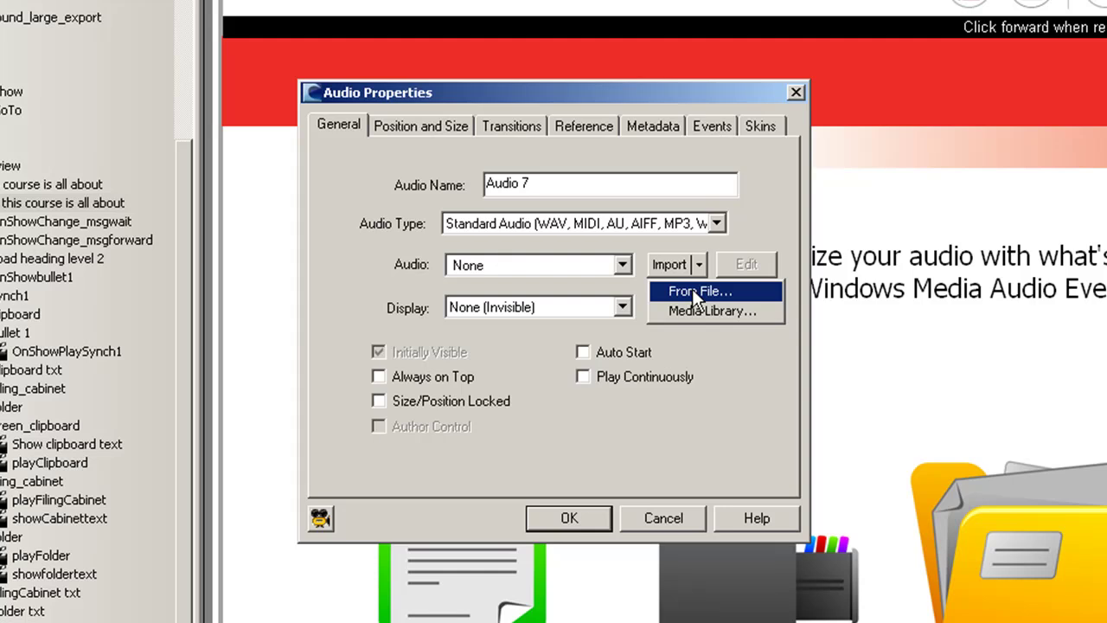
left_click(697, 292)
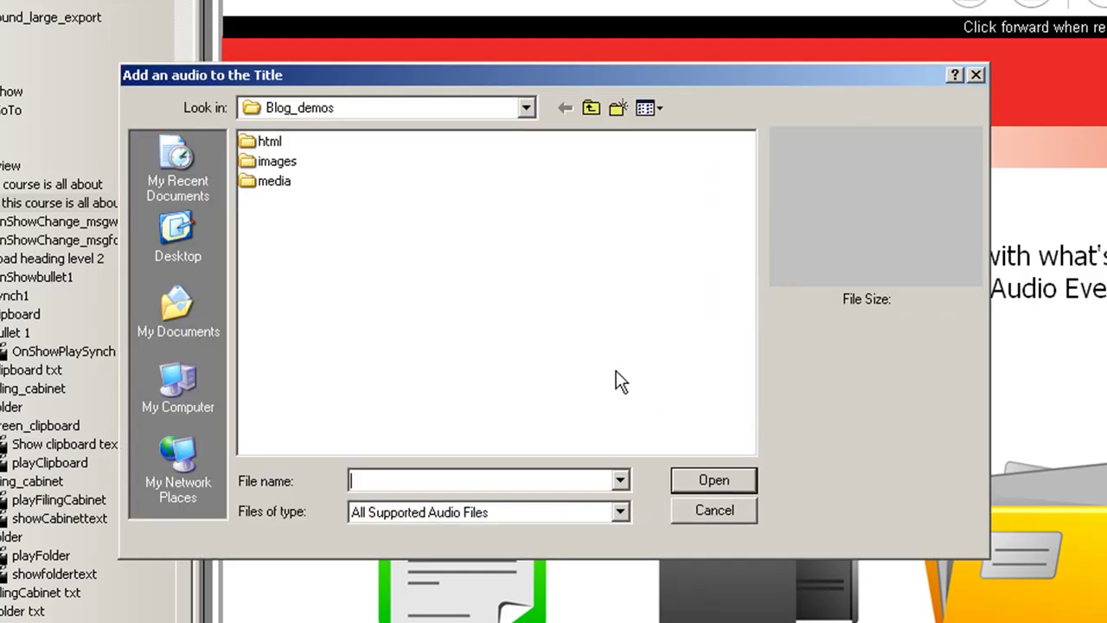
left_click(175, 230)
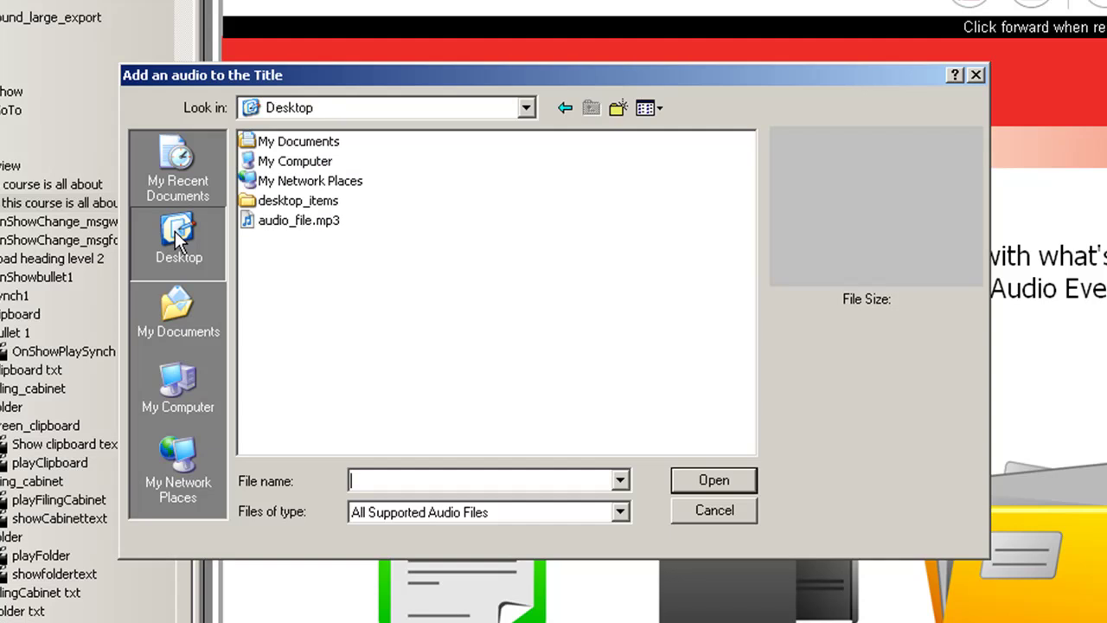
left_click(260, 226)
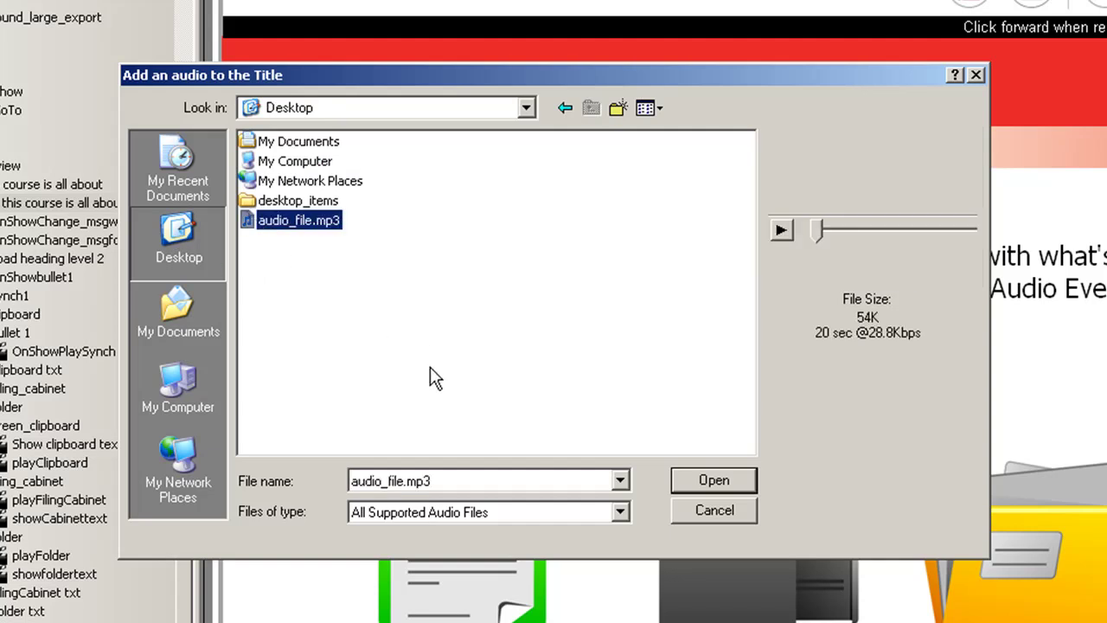
left_click(782, 230)
left_click(781, 230)
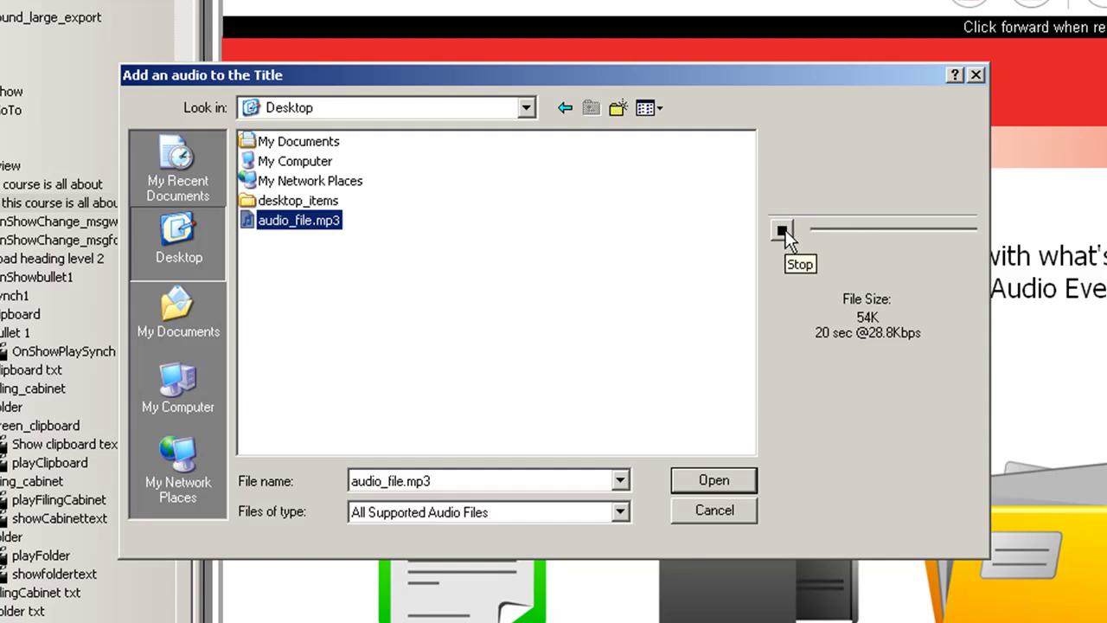
left_click(716, 480)
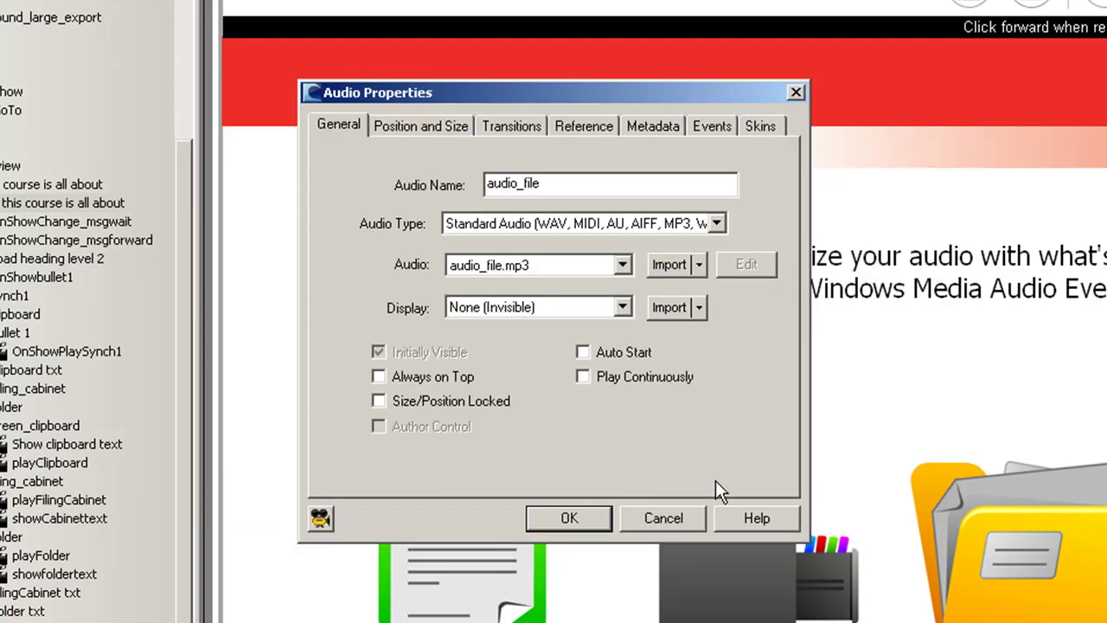
left_click(580, 524)
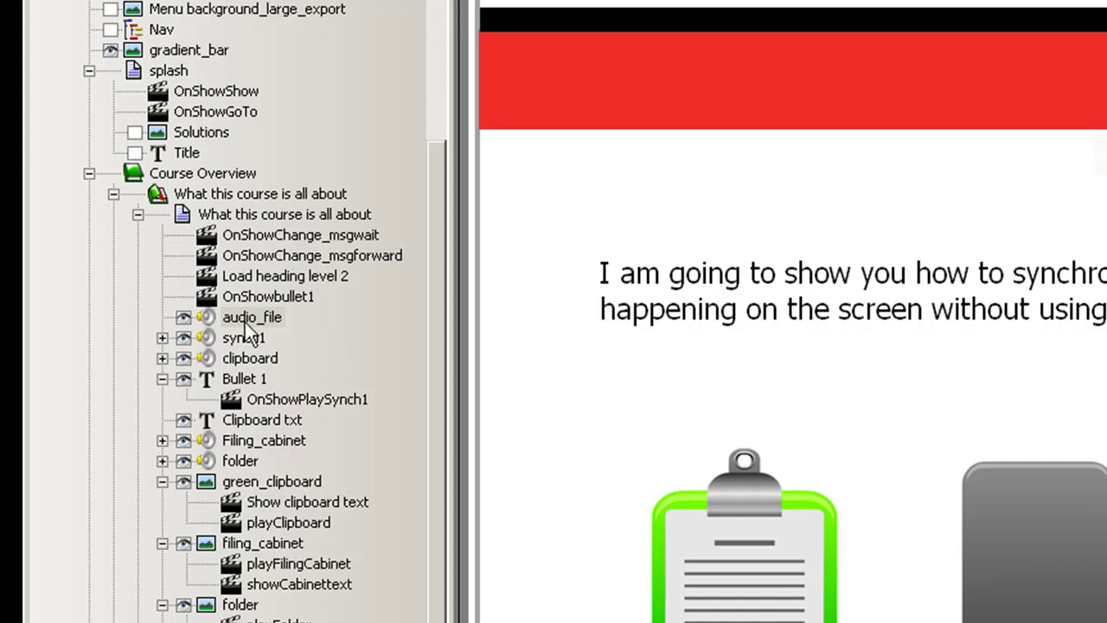
Convert the audio_file object to FLV at about medium compression and use the newly converted file.
left_click(214, 323)
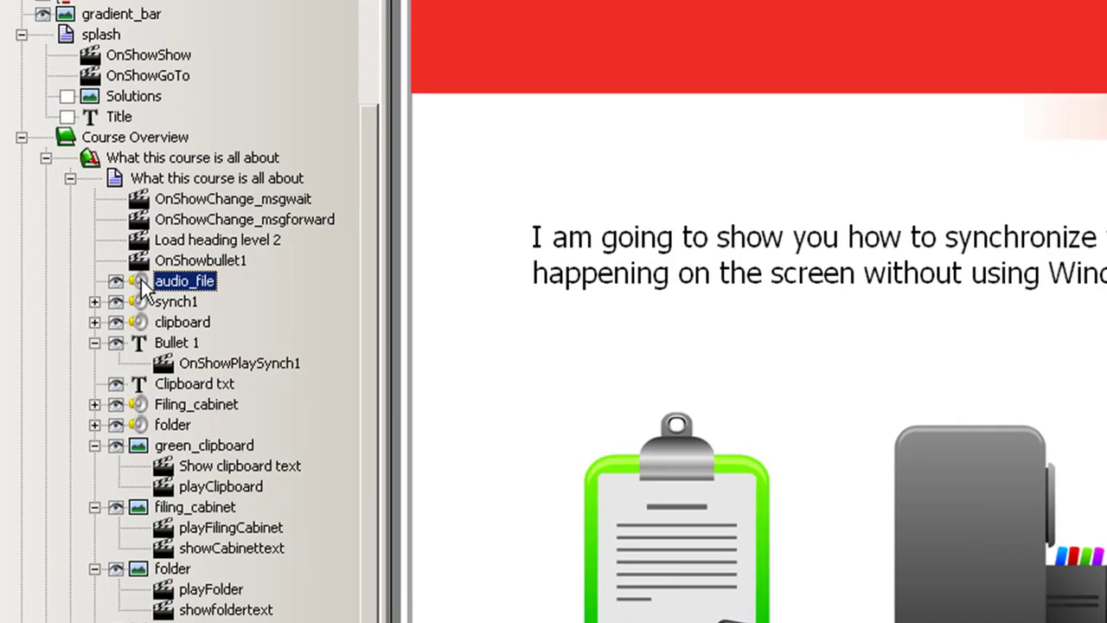
right_click(209, 315)
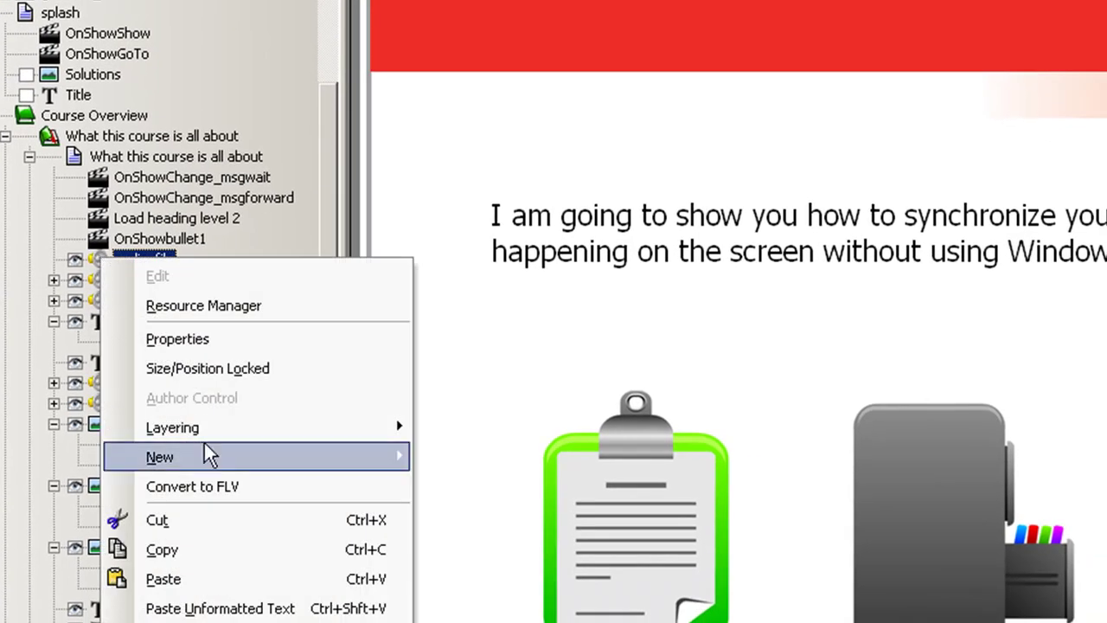
left_click(226, 486)
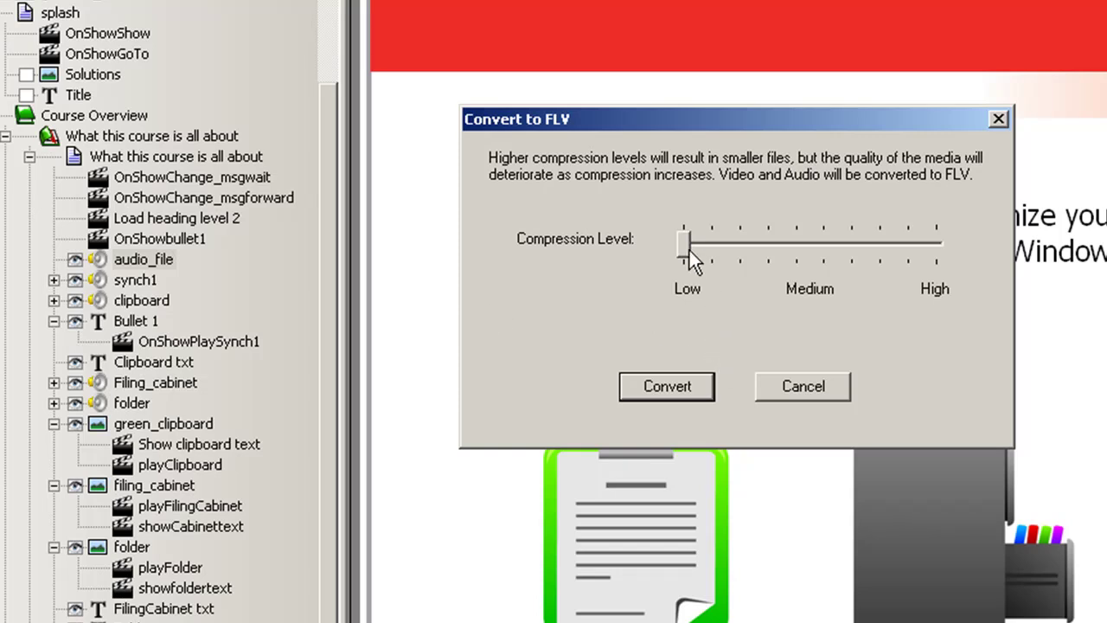
left_click_drag(684, 246, 774, 248)
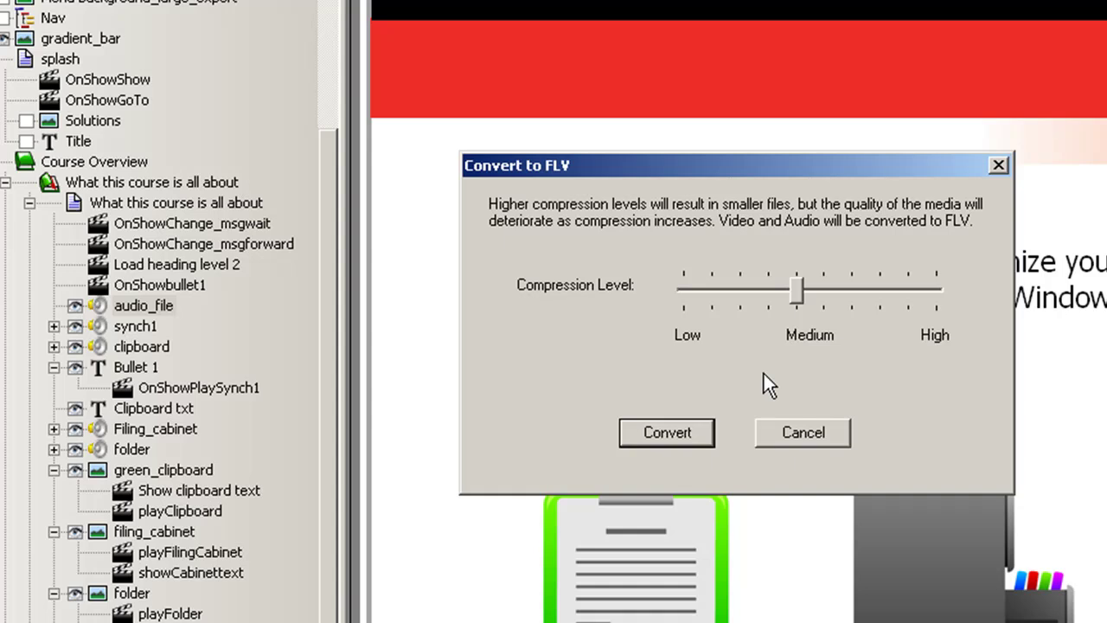
left_click(671, 438)
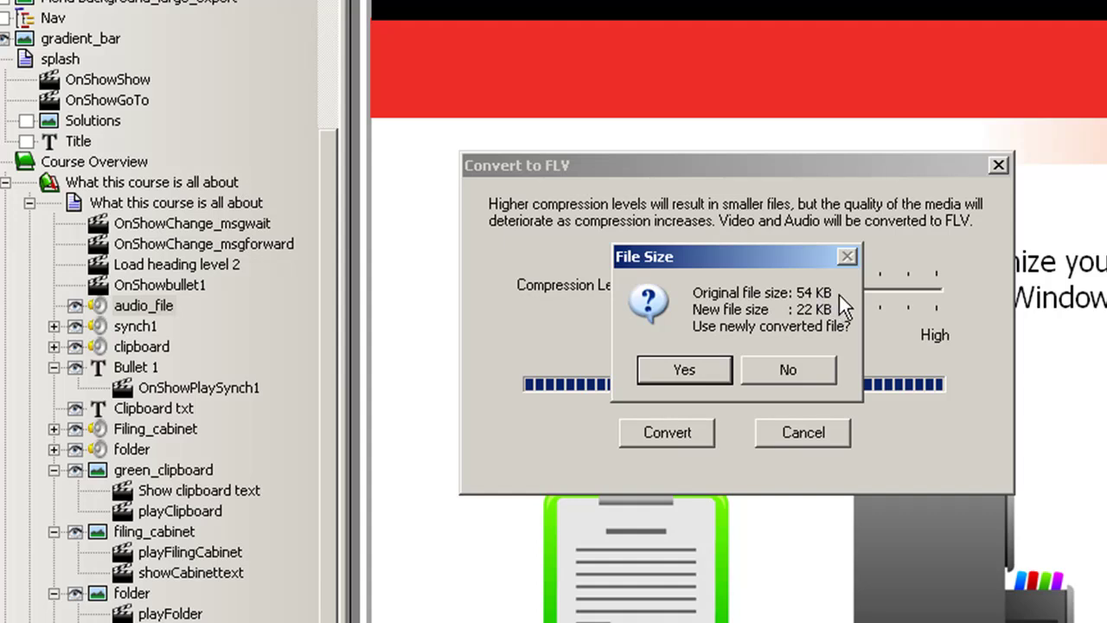
left_click(683, 369)
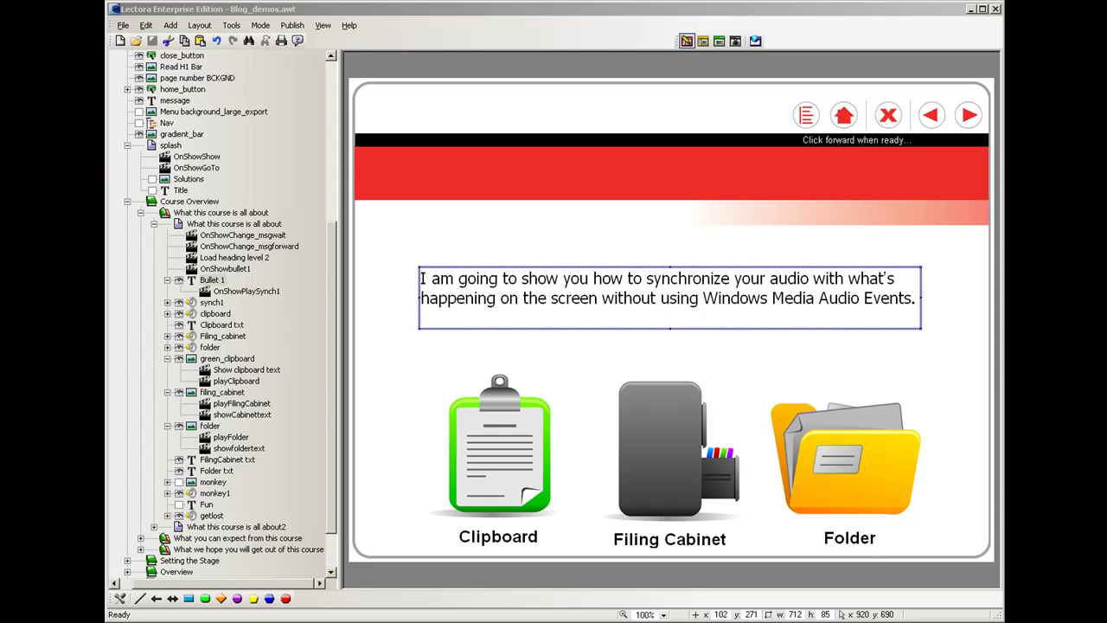
Review the general properties of the Bullet 1 text block and the page's OnShowbullet1 action.
right_click(566, 281)
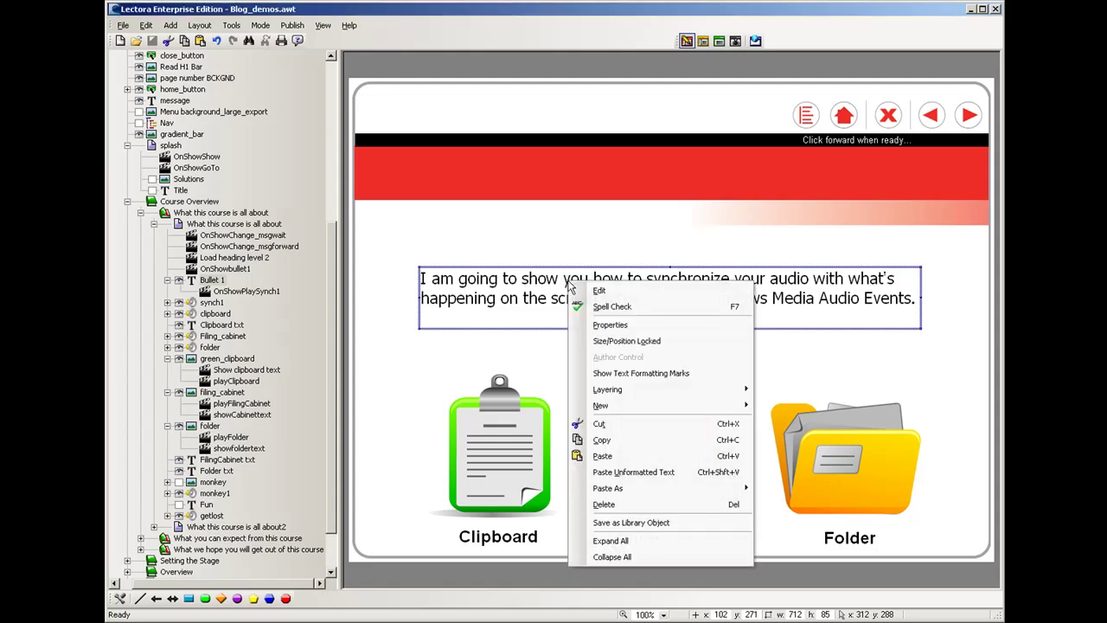
left_click(611, 326)
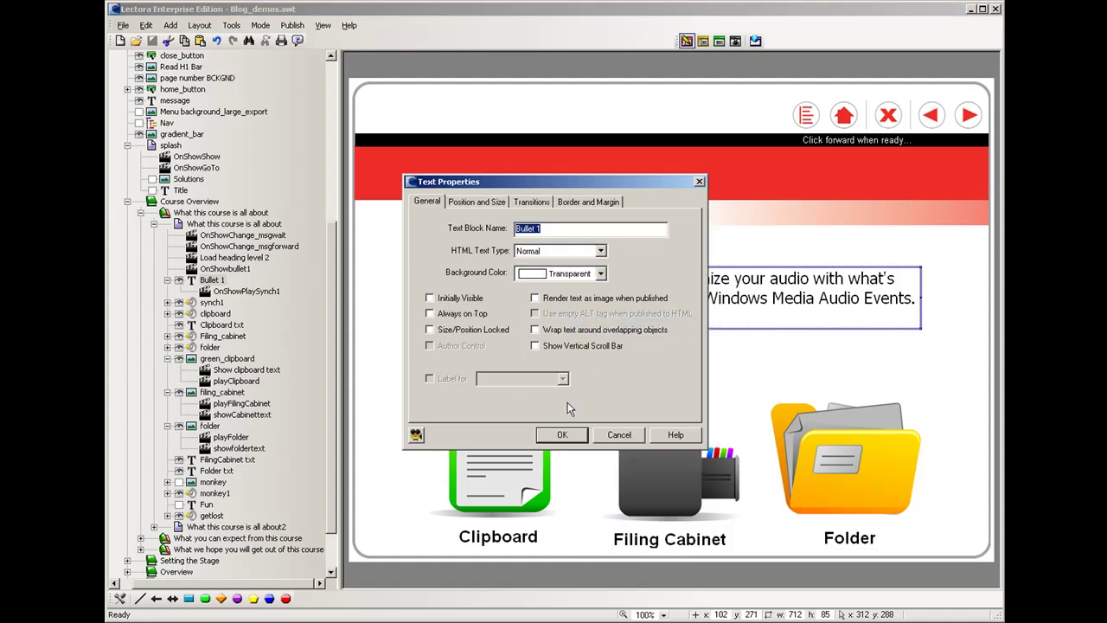
left_click(562, 435)
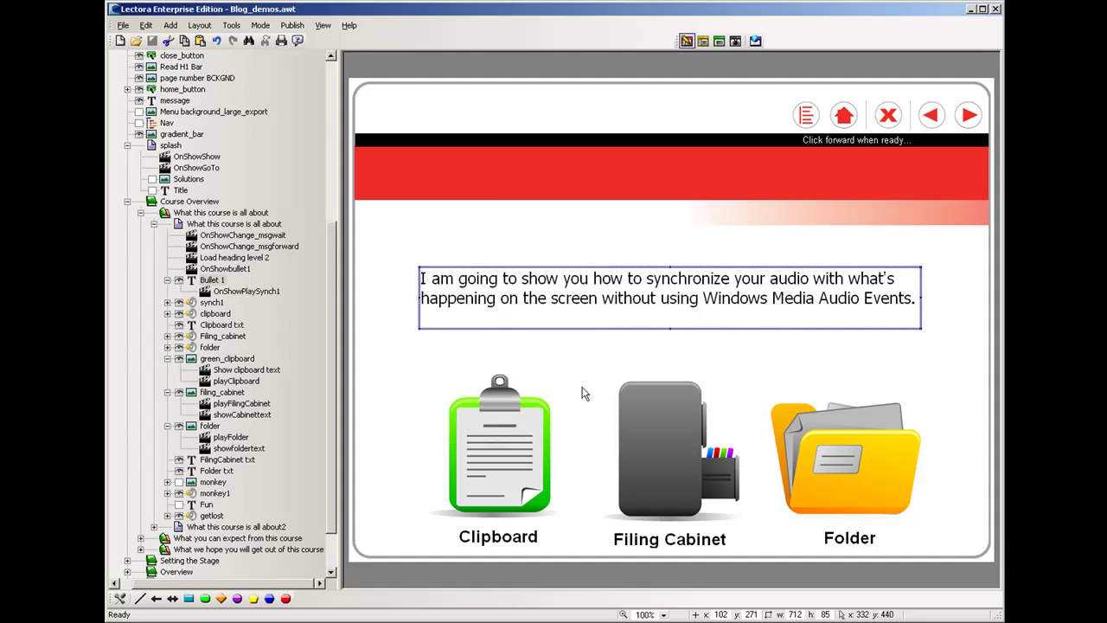
left_click(196, 270)
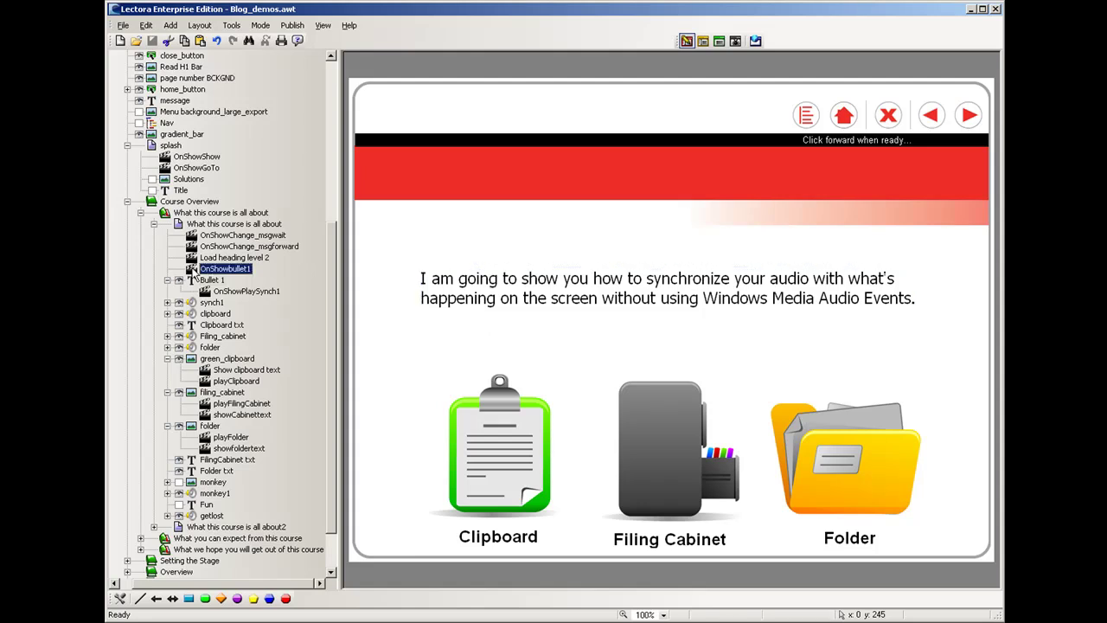
double_click(196, 270)
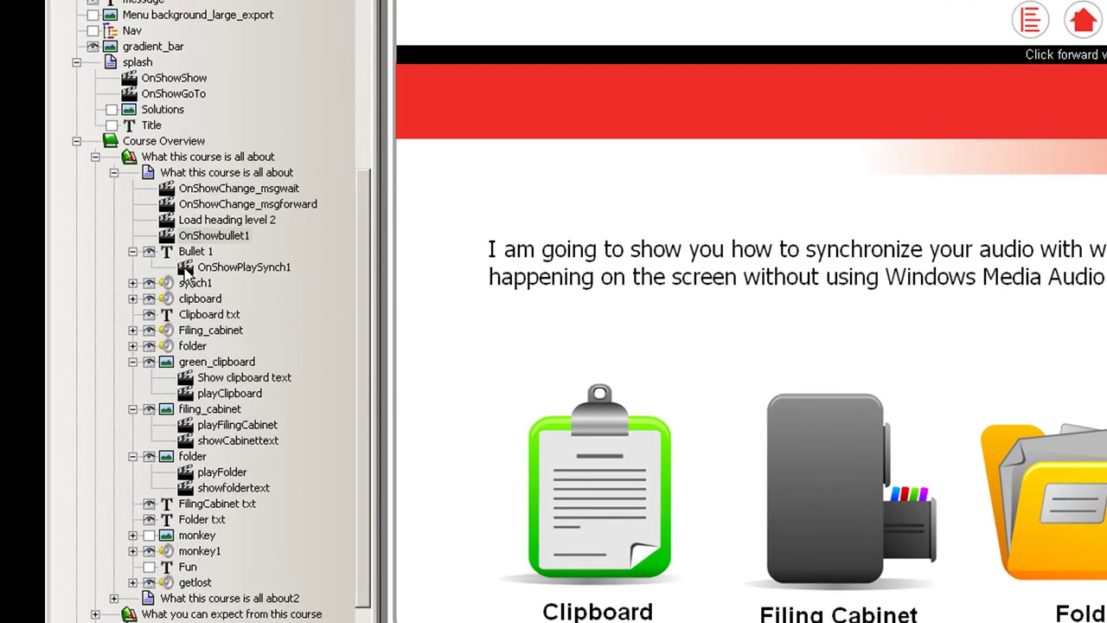
Review the OnShowPlaySynch1 action under Bullet 1 and the OnDonePlayingshowClipboard action under the synch1 audio.
left_click(201, 291)
double_click(186, 270)
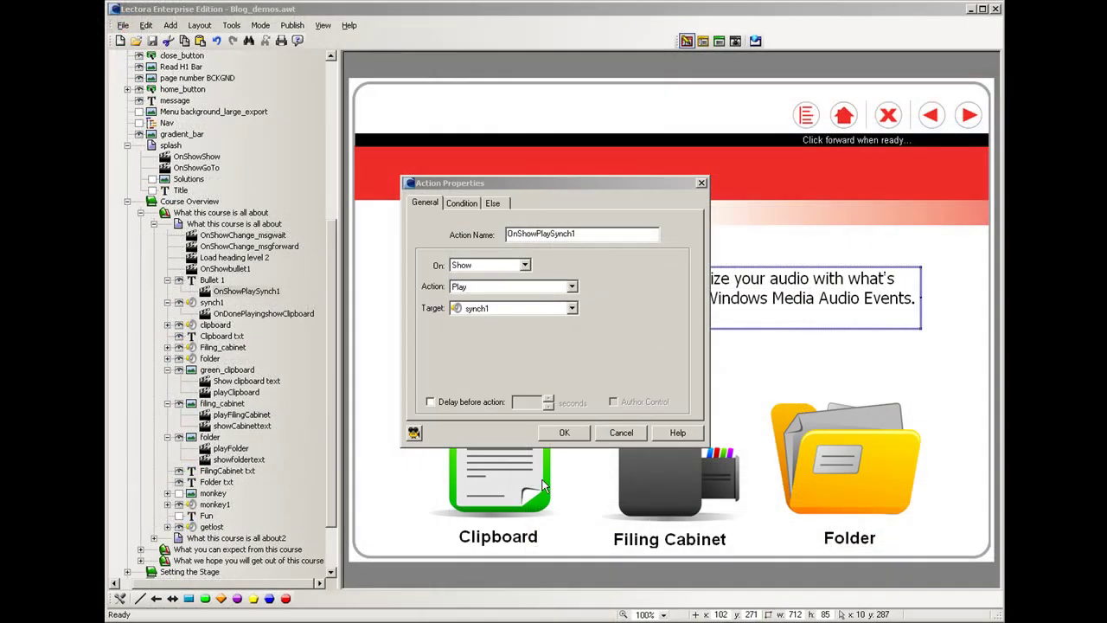
left_click(565, 432)
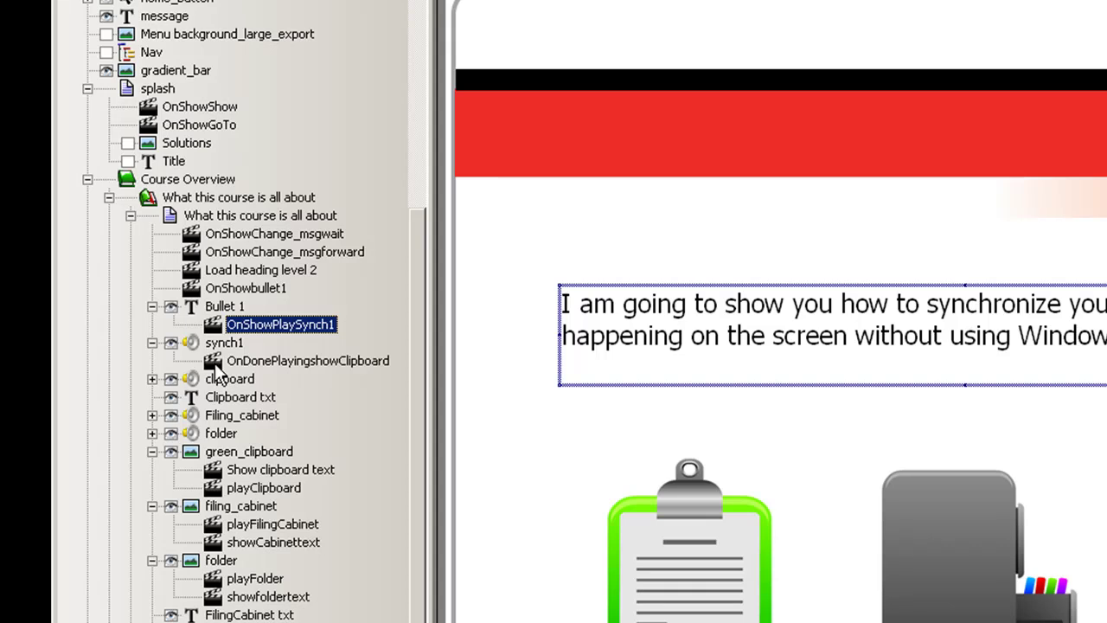
double_click(215, 362)
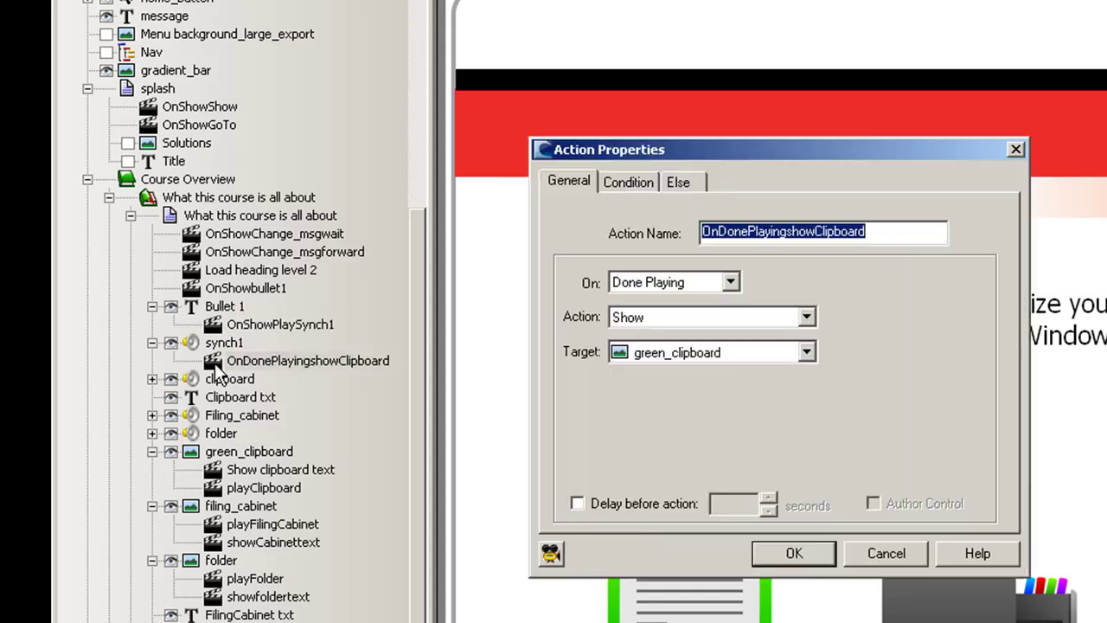
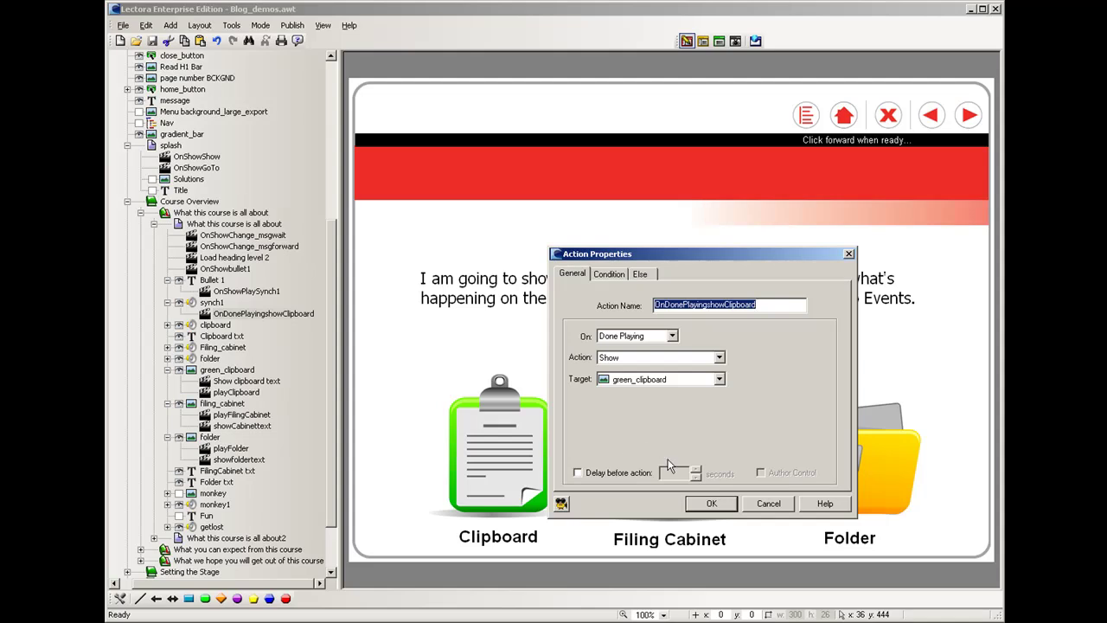
left_click(711, 502)
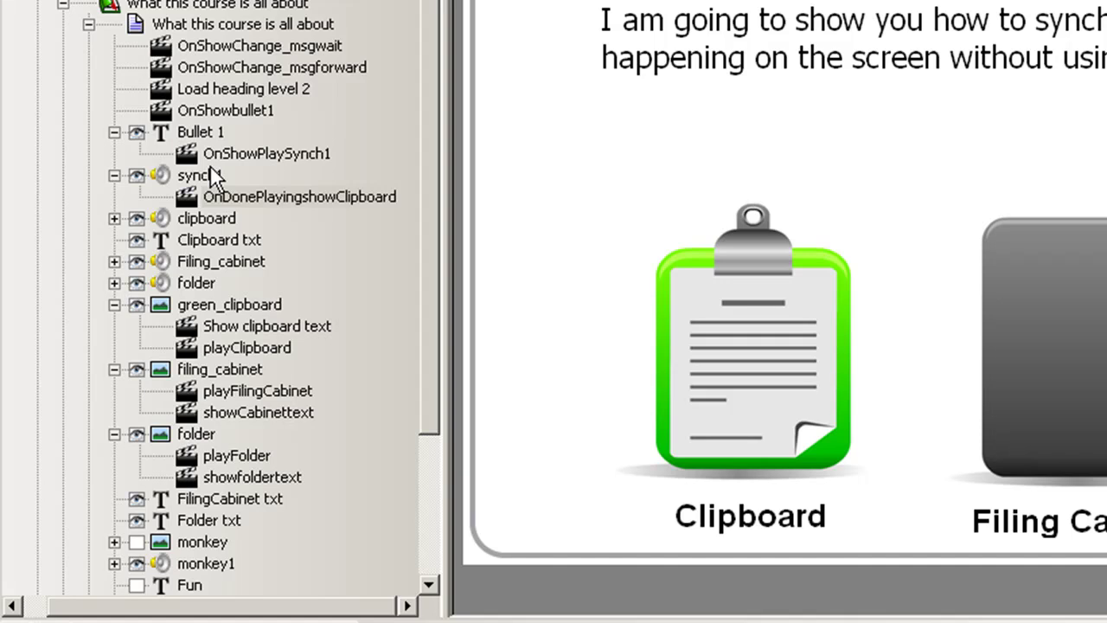
Review the Show clipboard text and playClipboard actions under the green_clipboard image, along with the Clipboard text block they involve.
left_click(158, 306)
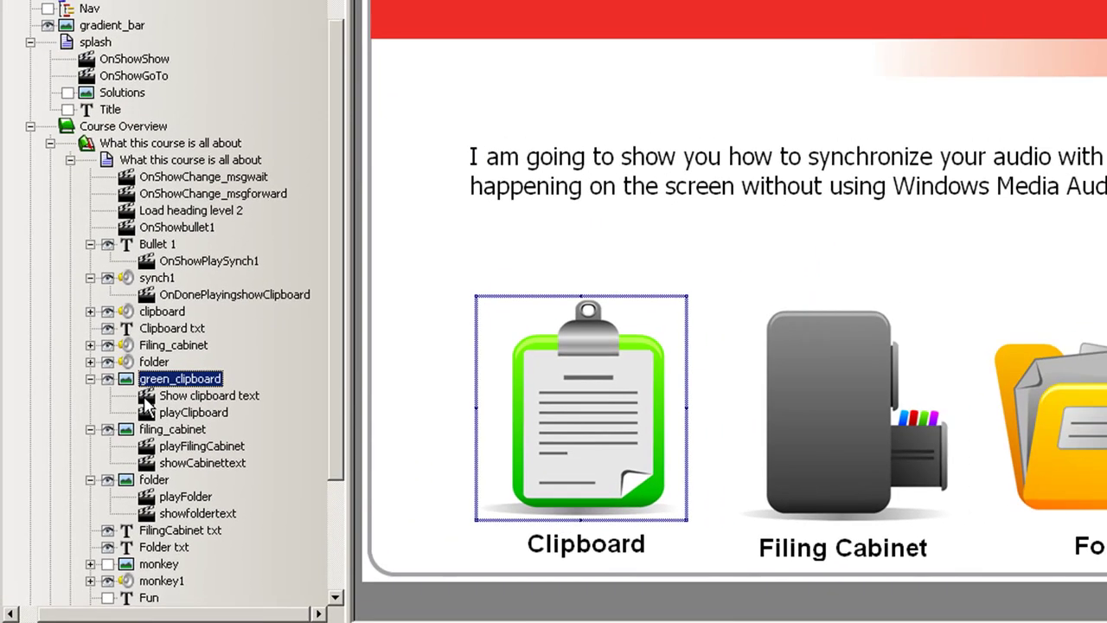
double_click(147, 402)
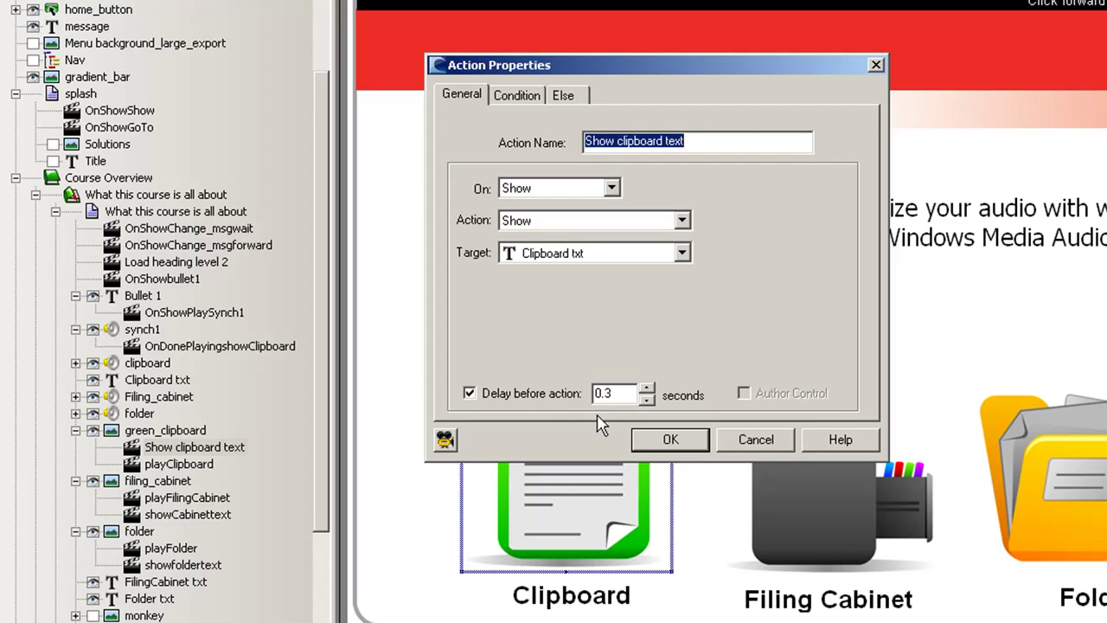
left_click(757, 439)
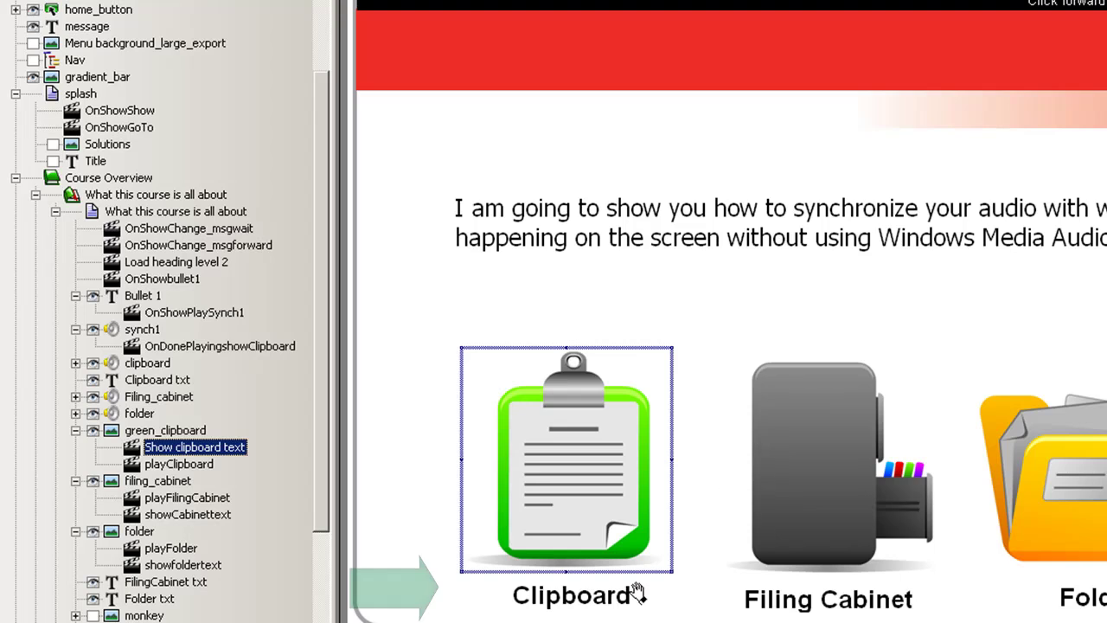
left_click(588, 596)
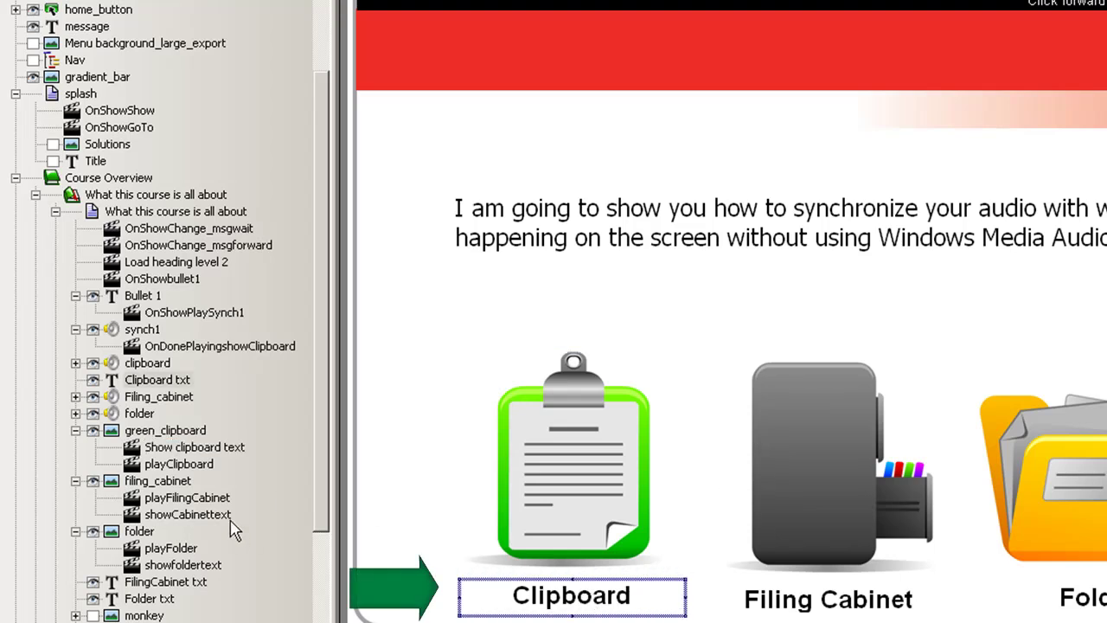
left_click(145, 465)
double_click(136, 472)
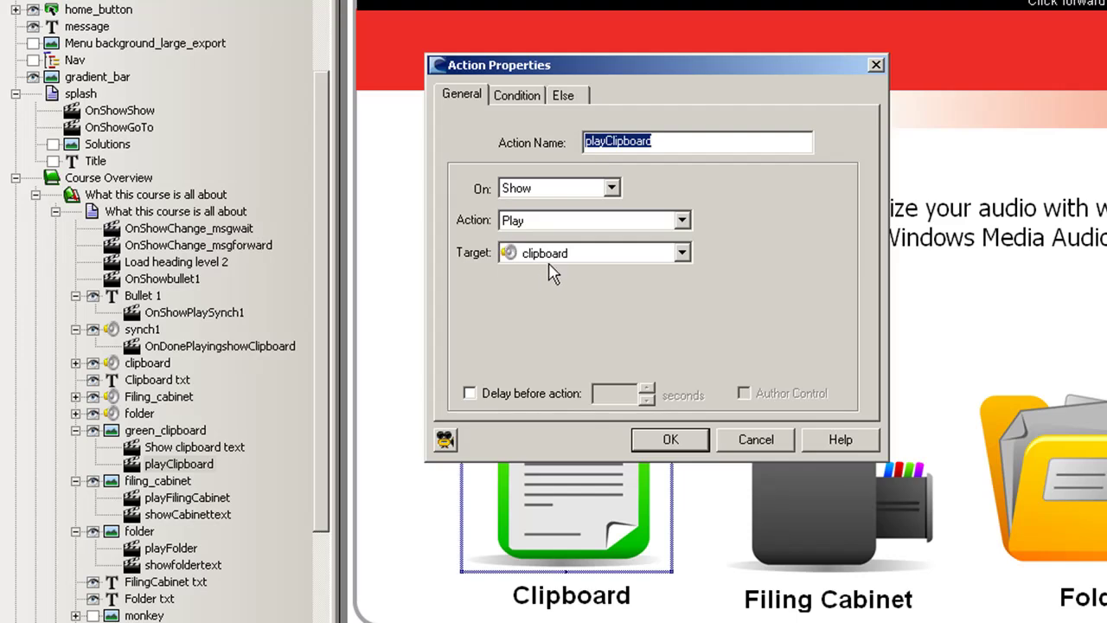
left_click(691, 445)
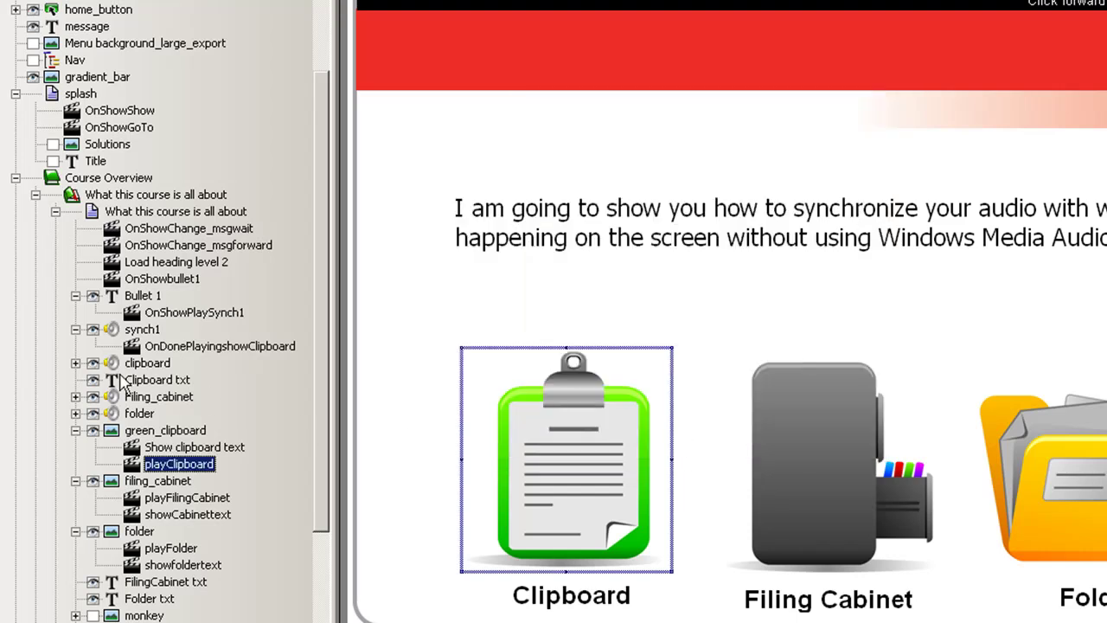
Turn off the delay before action for the OnDonePlayingshowCabinet action under the clipboard audio.
left_click(75, 363)
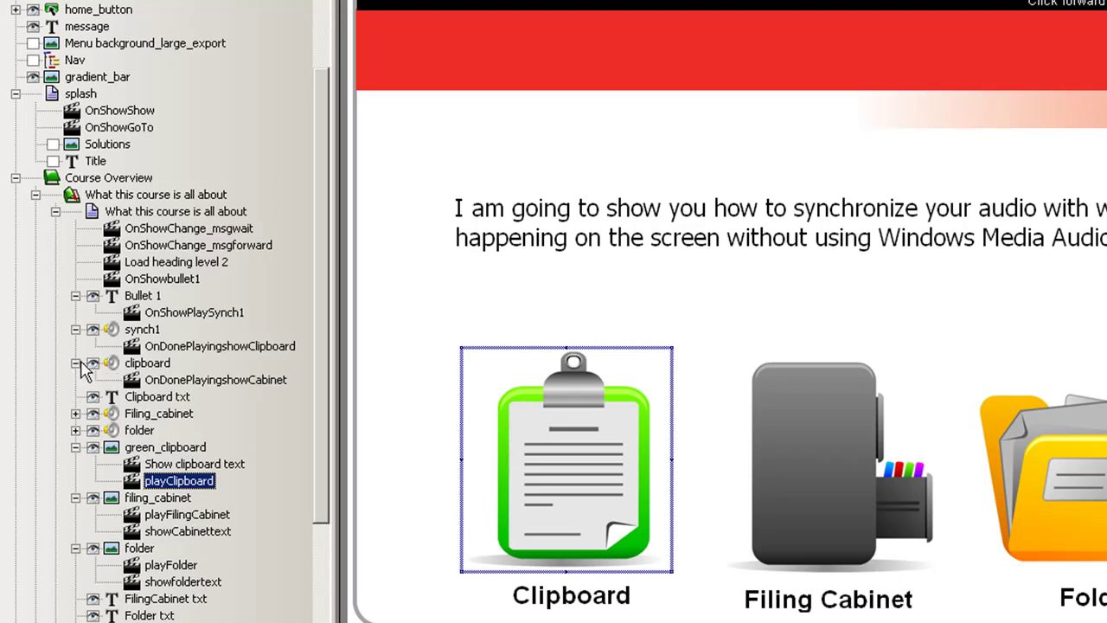
double_click(133, 384)
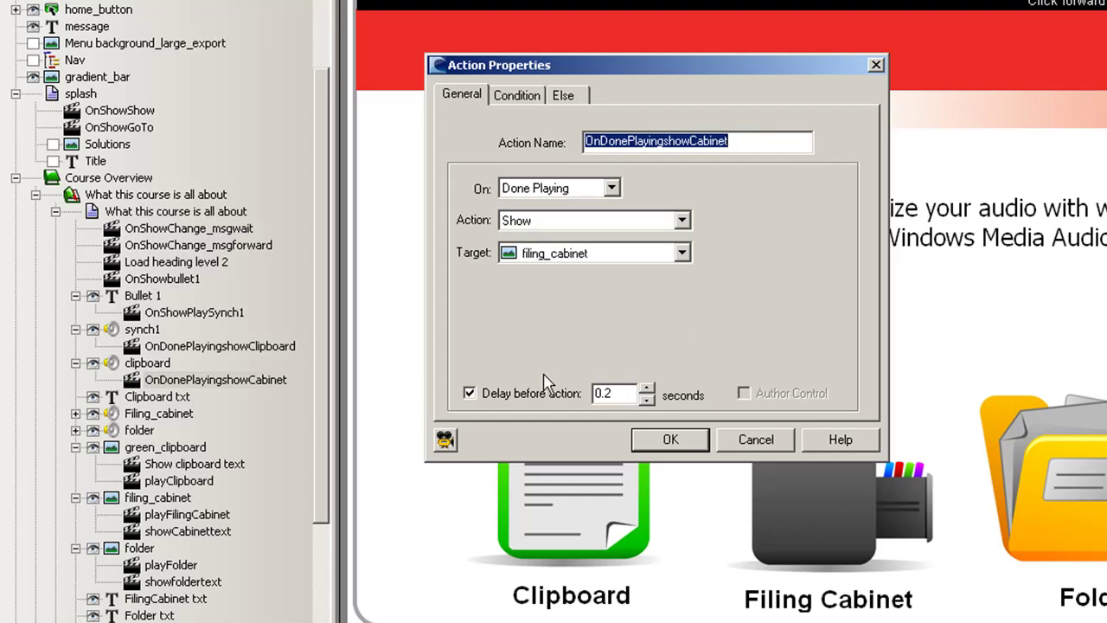
left_click(468, 394)
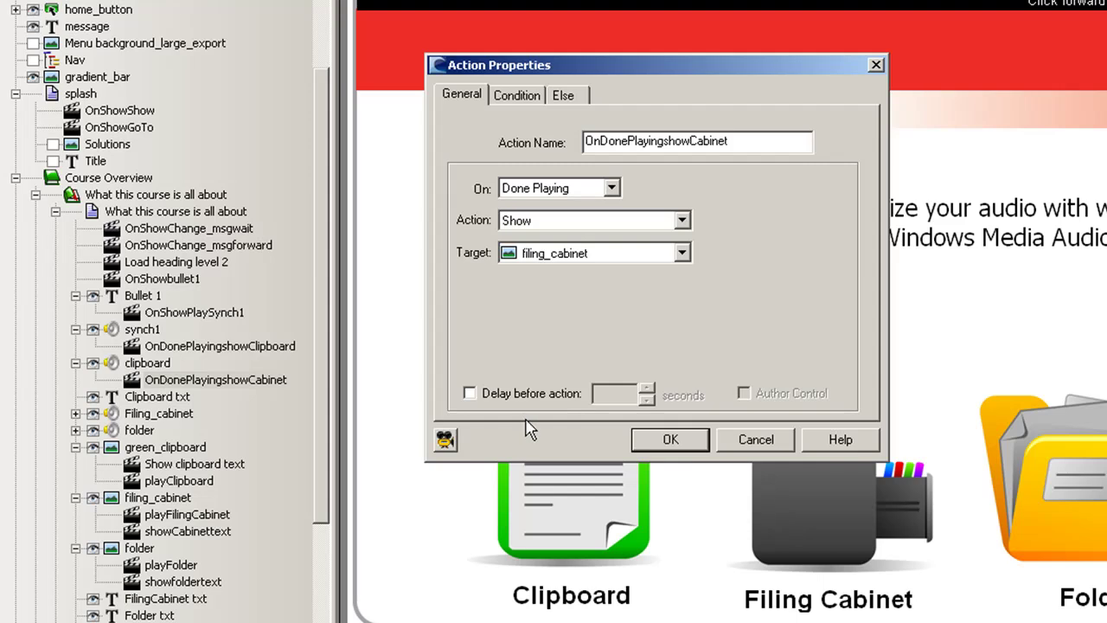
left_click(671, 441)
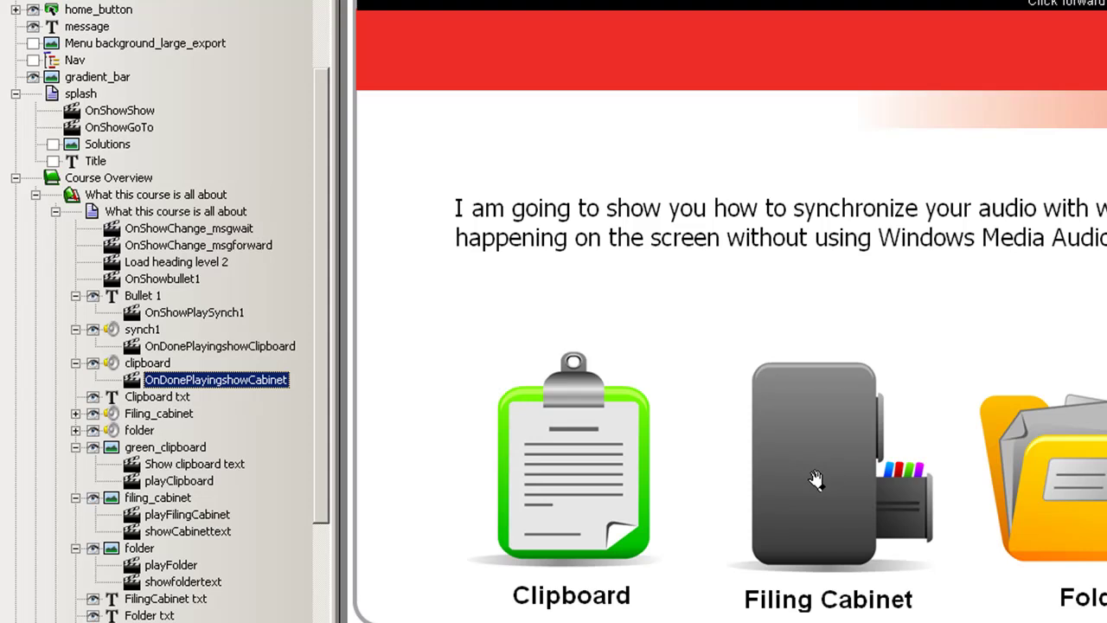
Select the filing cabinet image and review the OnDonePlayingshowfolder action under the Filing_cabinet audio.
left_click(815, 480)
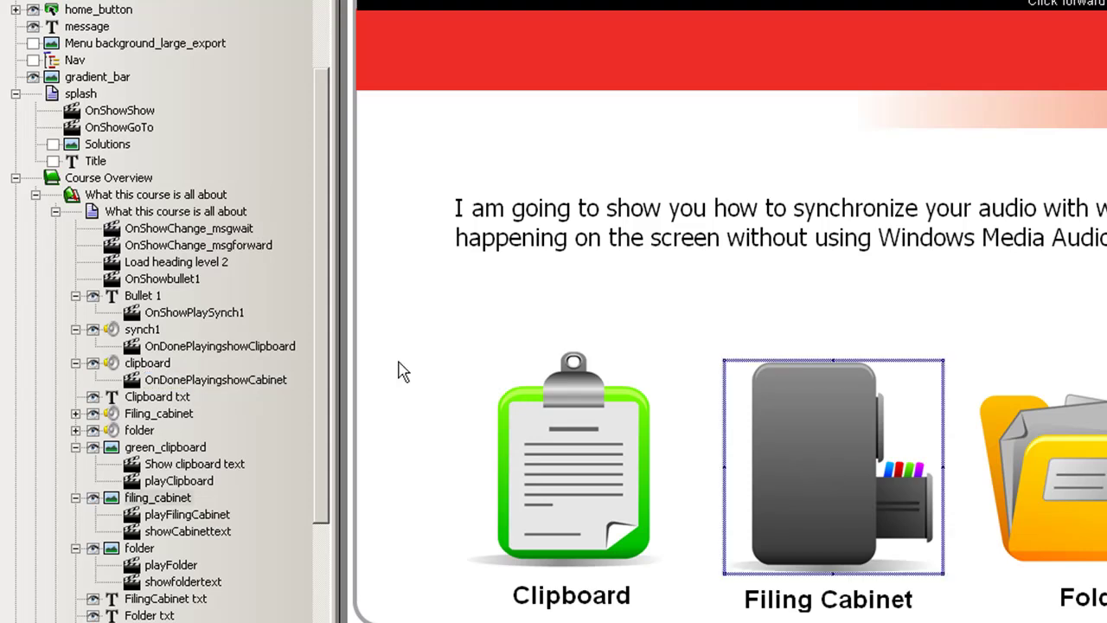
left_click(75, 415)
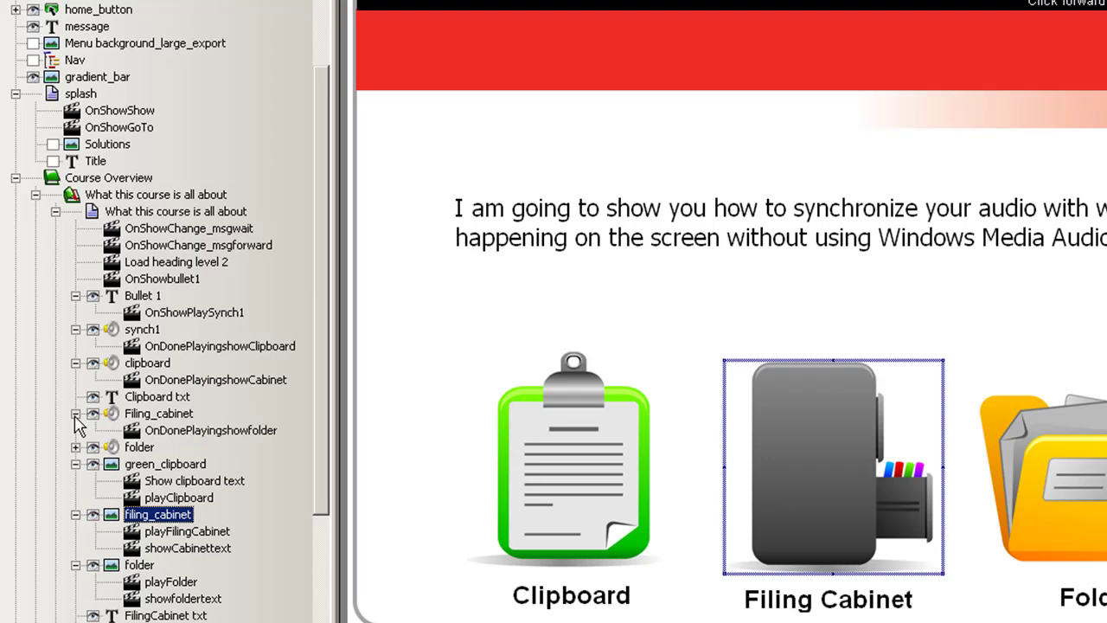
double_click(144, 430)
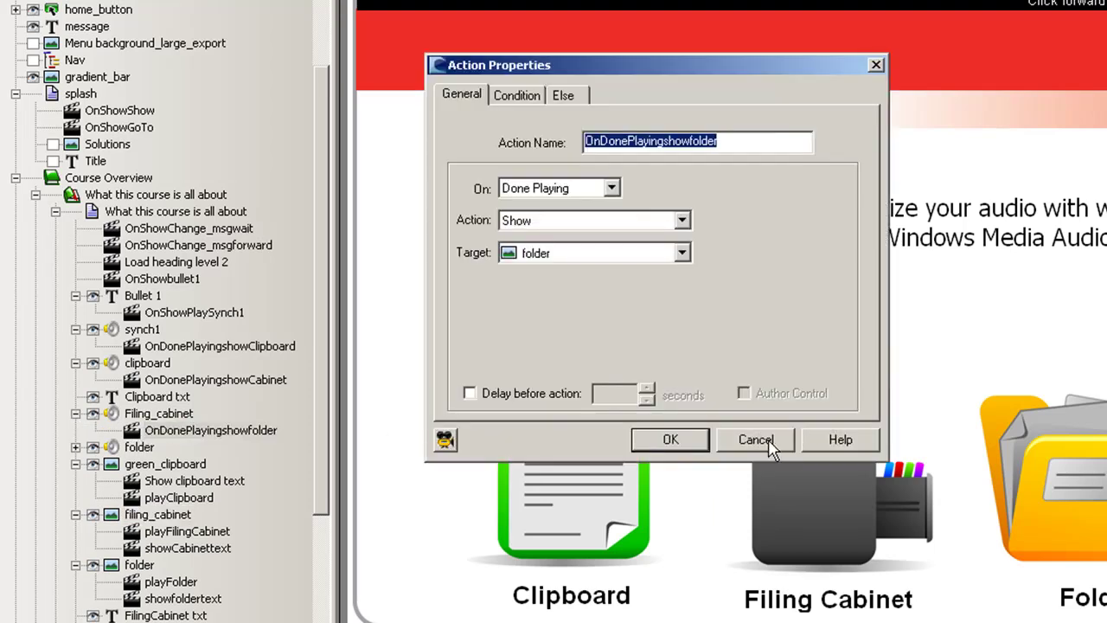
left_click(756, 439)
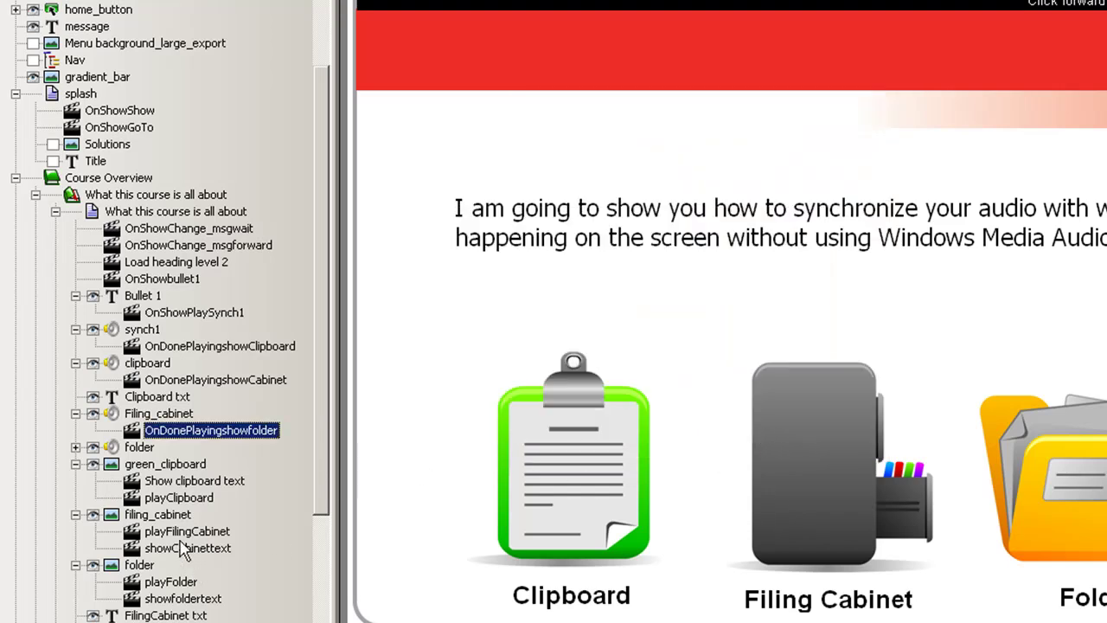
Review the filing_cabinet image's showCabinettext and playFilingCabinet actions, and recheck the OnDonePlayingshowfolder action under the Filing_cabinet audio.
left_click_drag(319, 468, 321, 490)
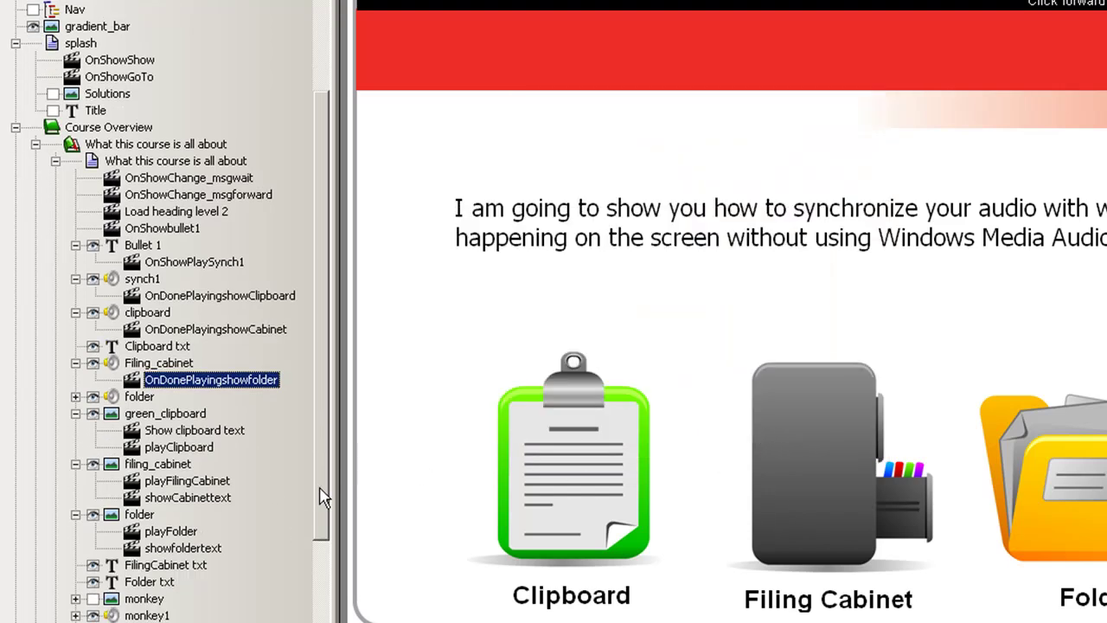
left_click(134, 498)
double_click(135, 499)
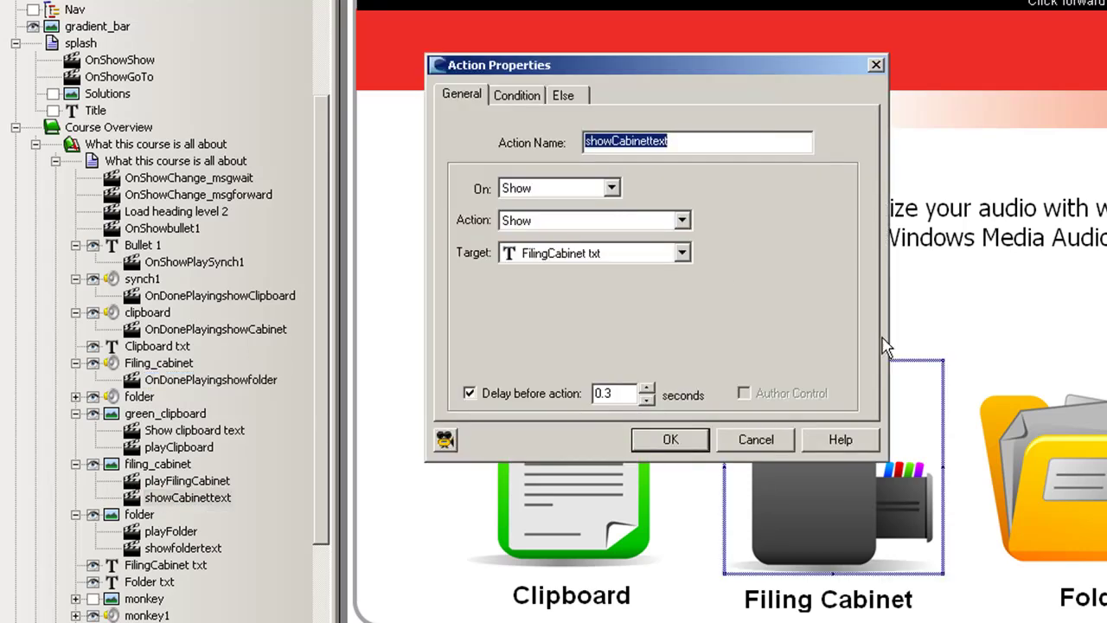
left_click(689, 443)
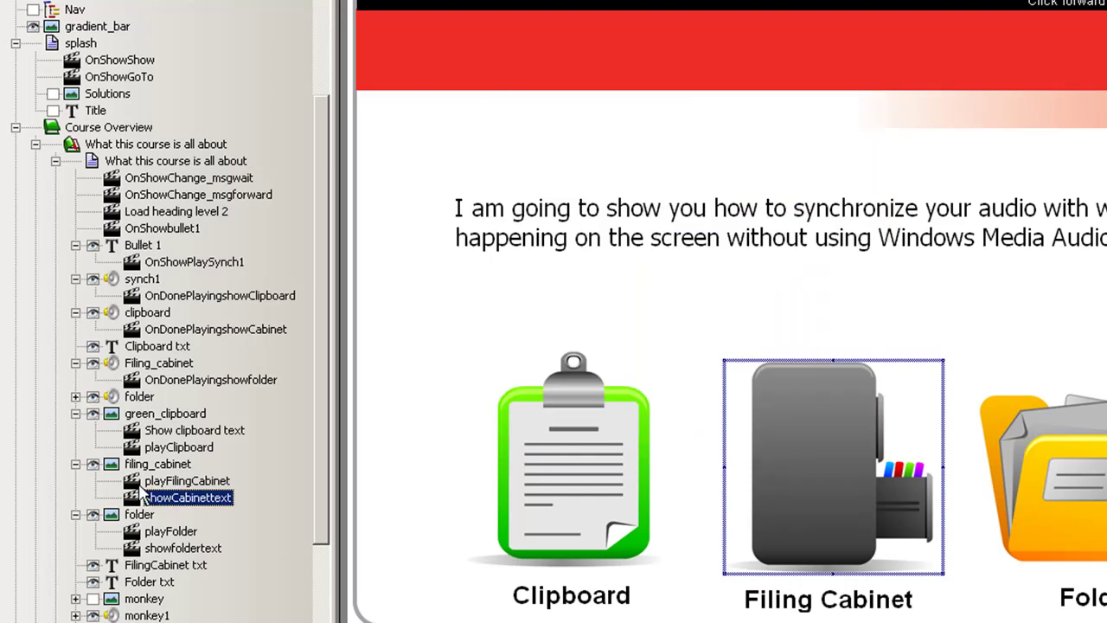
double_click(149, 481)
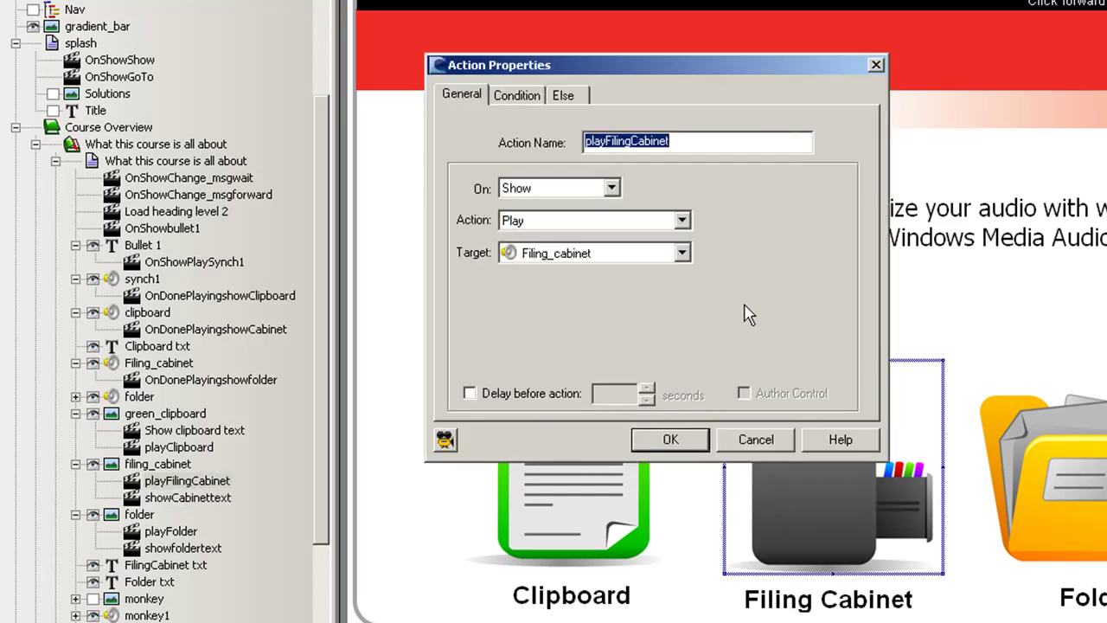
left_click(671, 439)
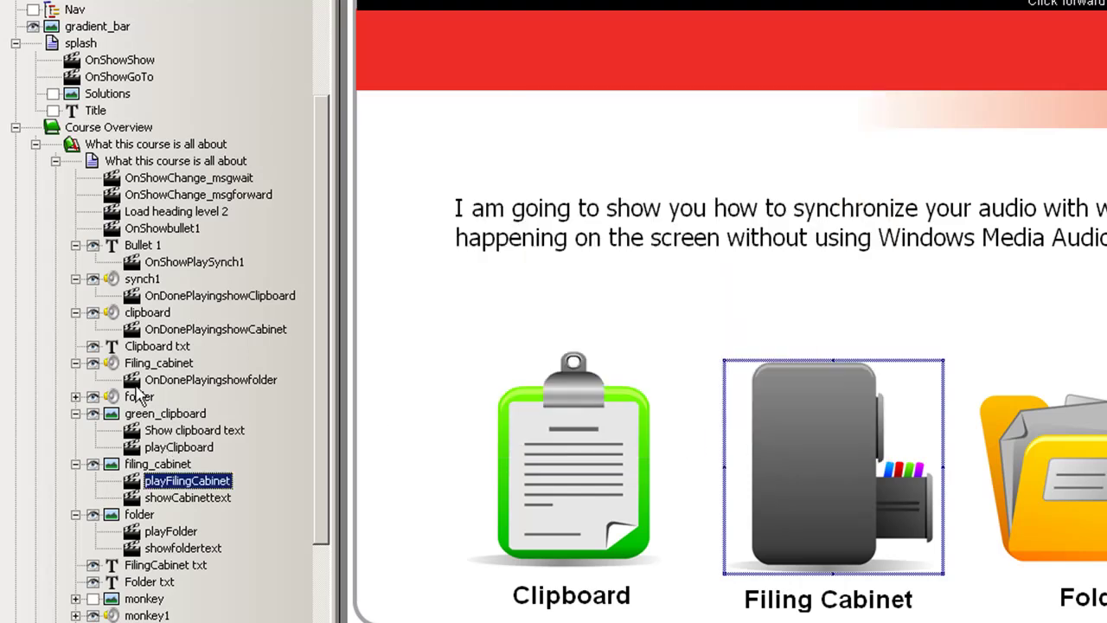
double_click(136, 385)
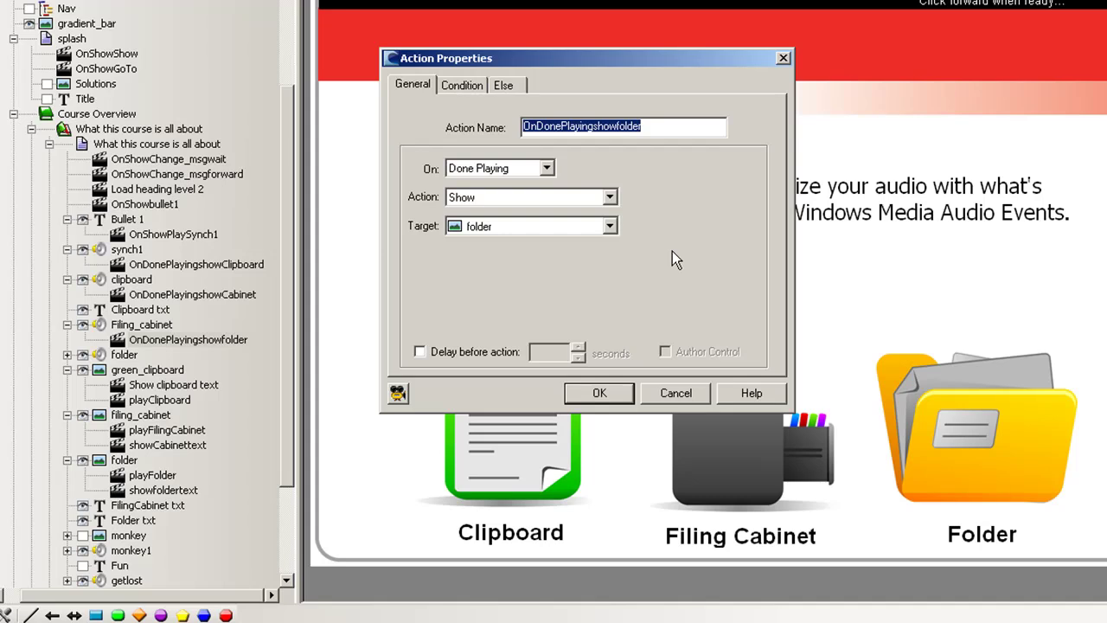
left_click(599, 393)
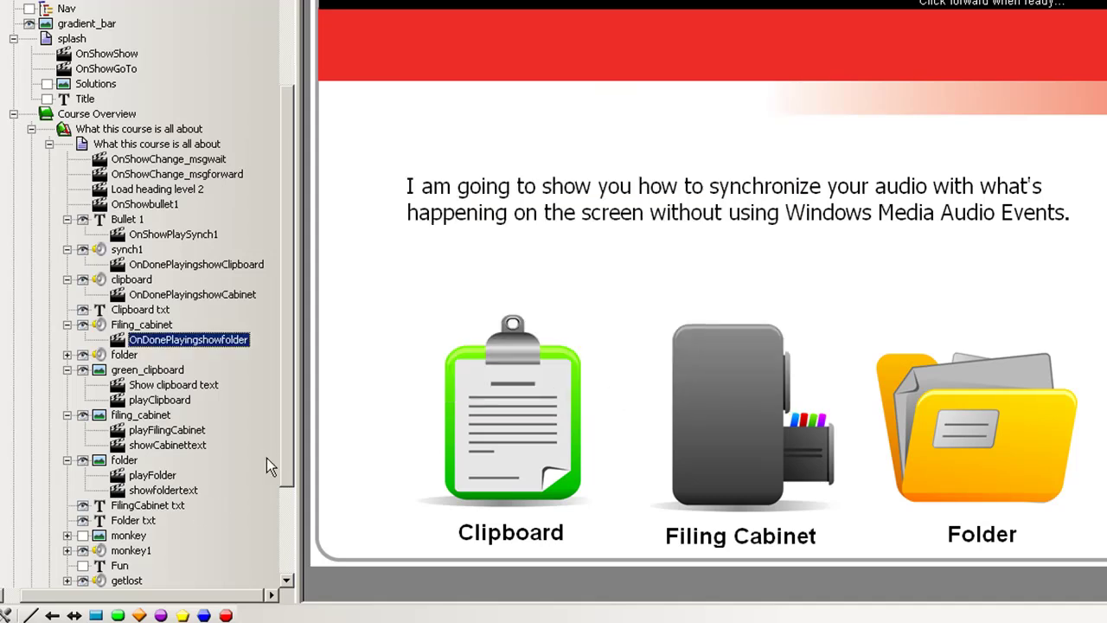
Review the playFolder and showfoldertext actions under the folder image.
scroll(287, 444, "down", 1)
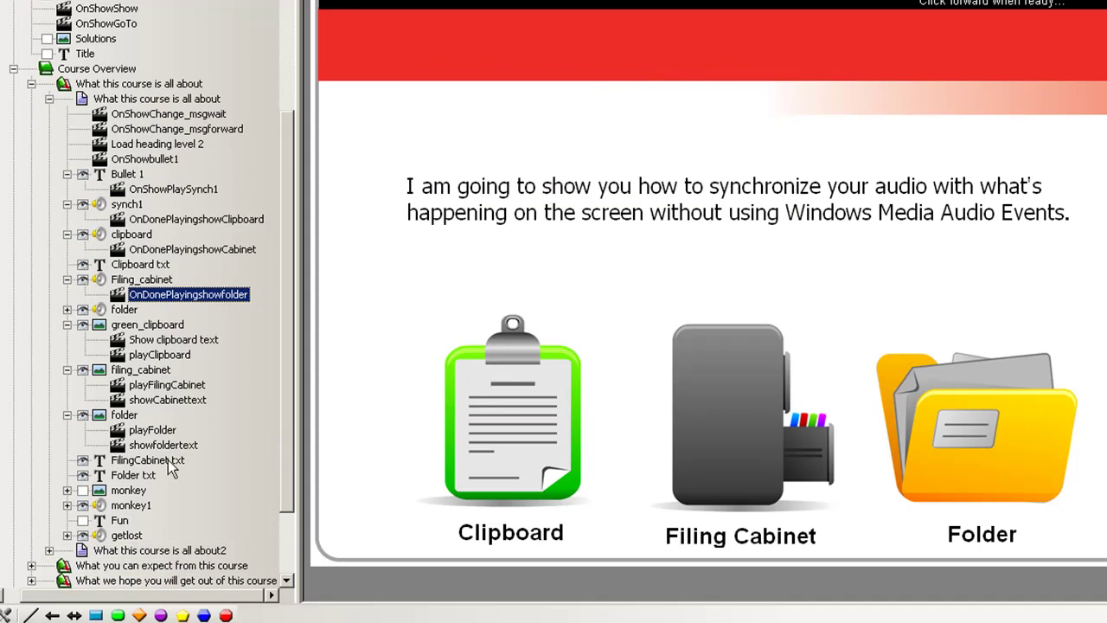
double_click(123, 433)
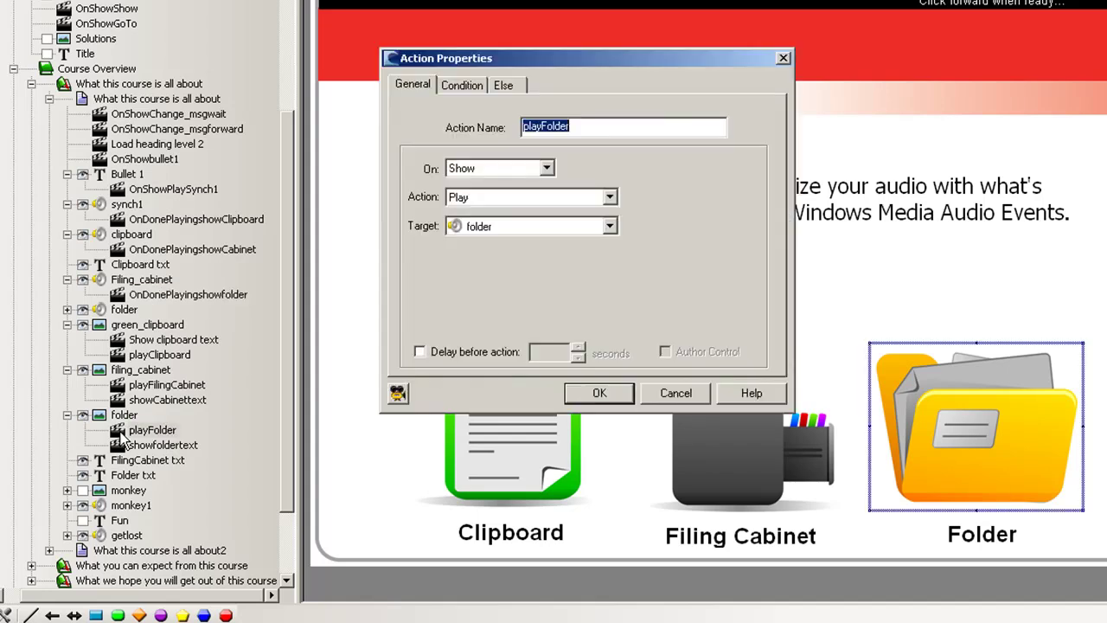
left_click(599, 393)
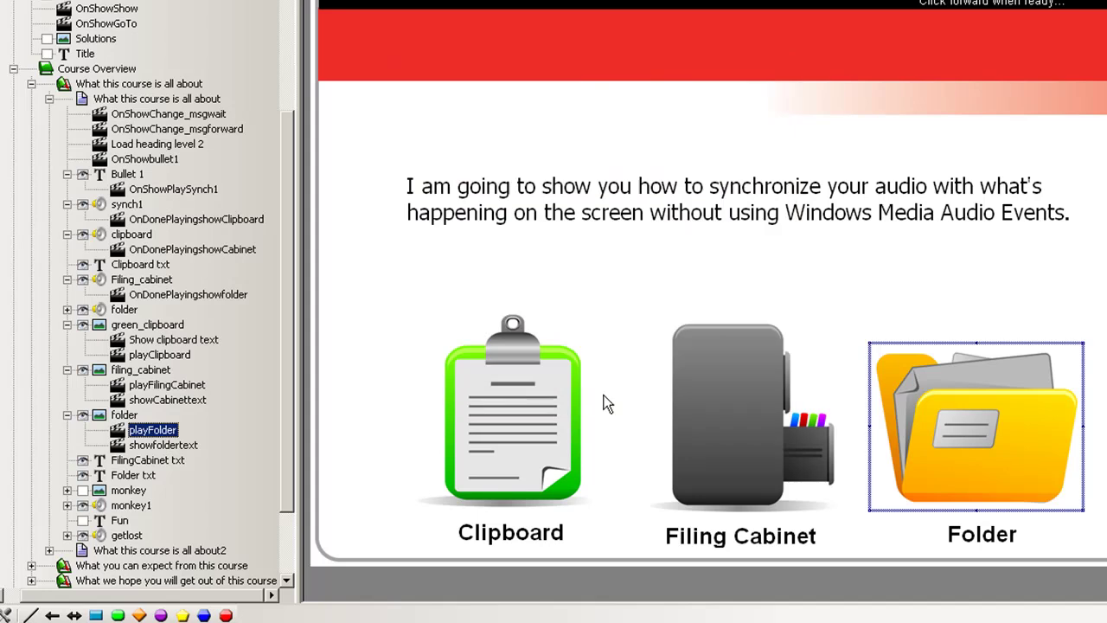
double_click(161, 444)
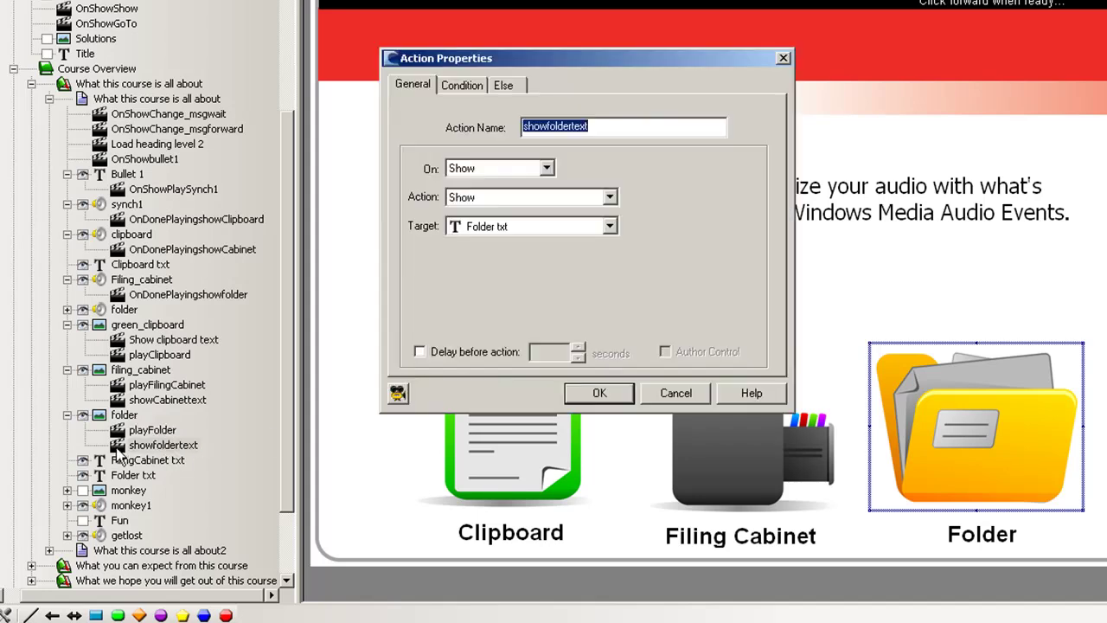
left_click(600, 392)
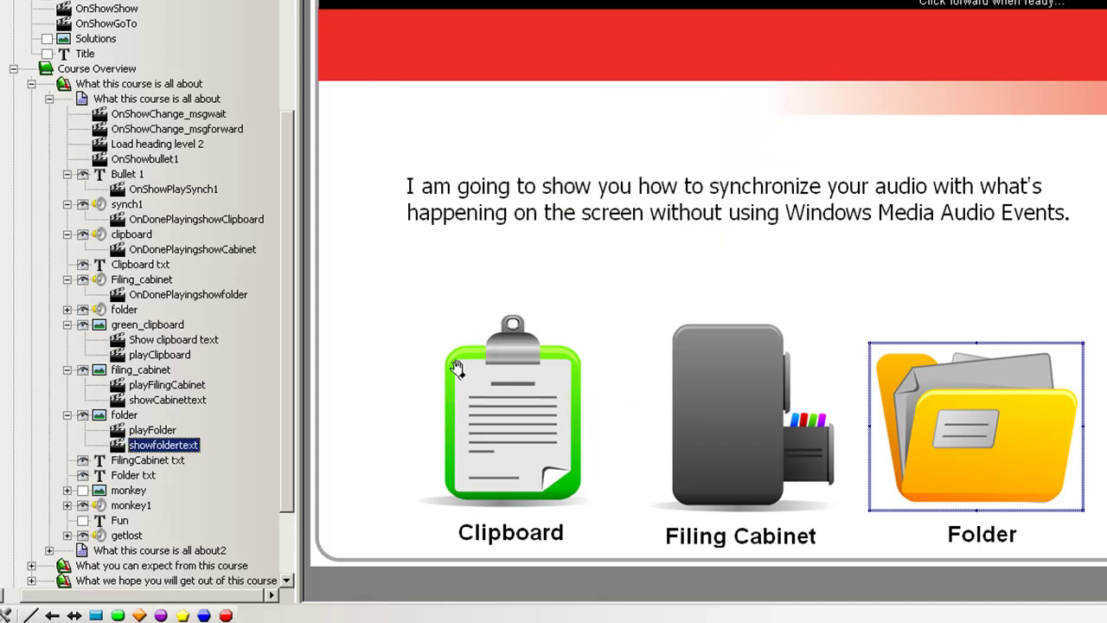
Review the OnDoneShowmonkey action under the folder audio.
left_click(66, 310)
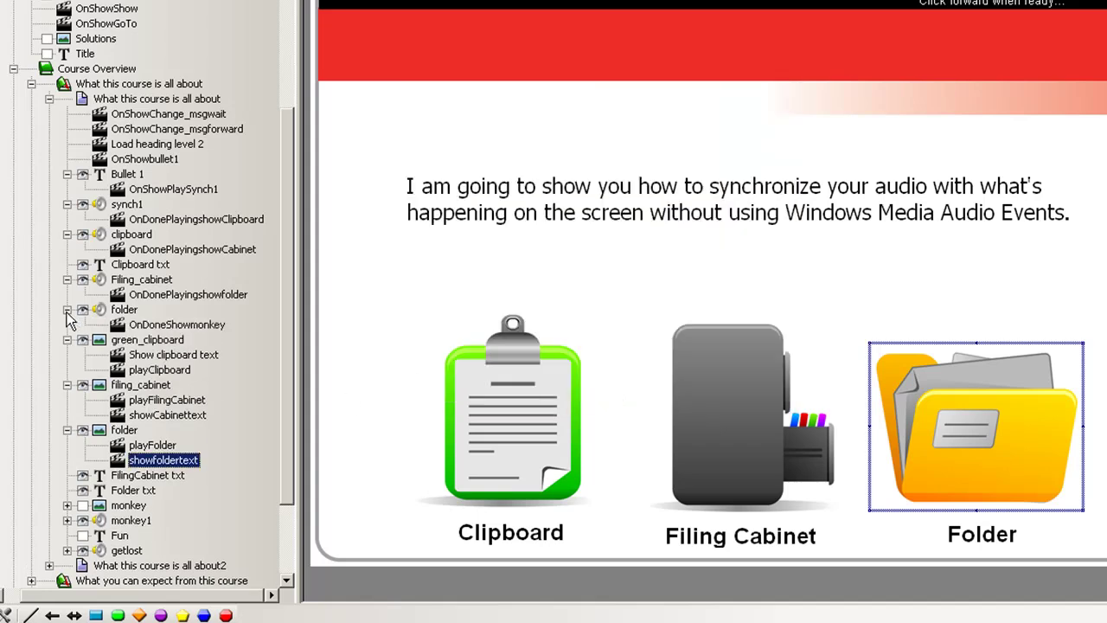
double_click(119, 331)
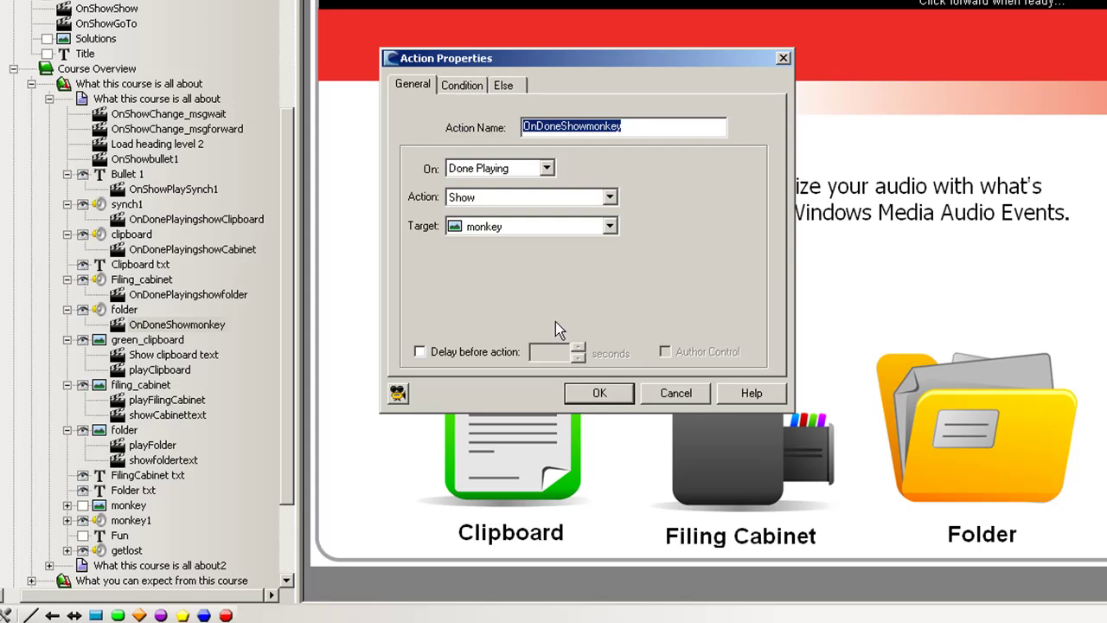
left_click(604, 393)
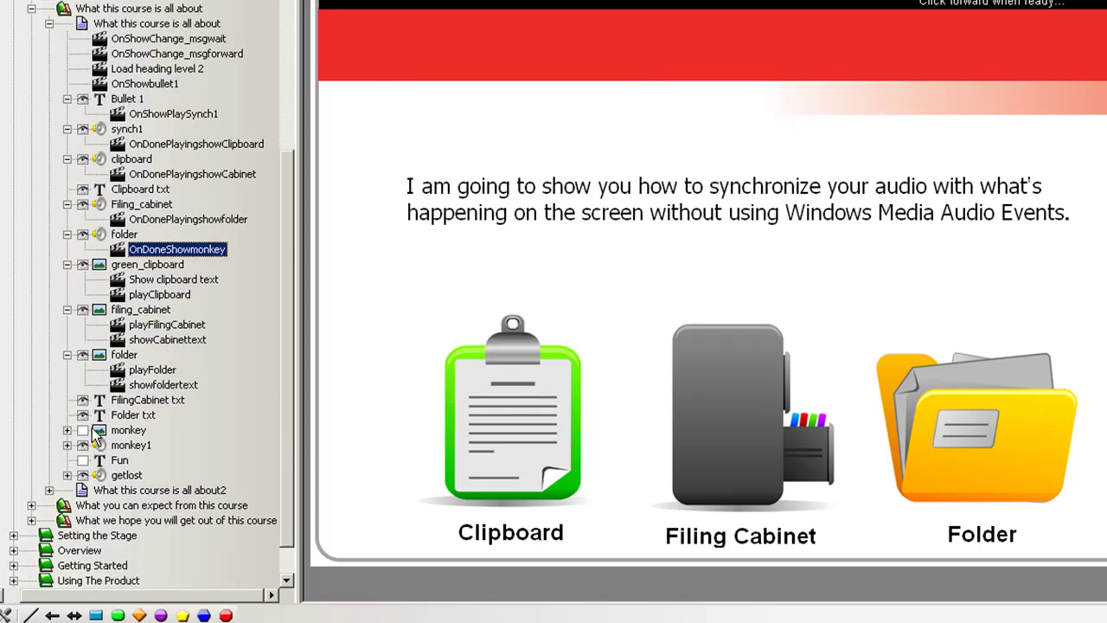
Make the monkey image visible on the page and review its general and transition properties.
left_click(83, 505)
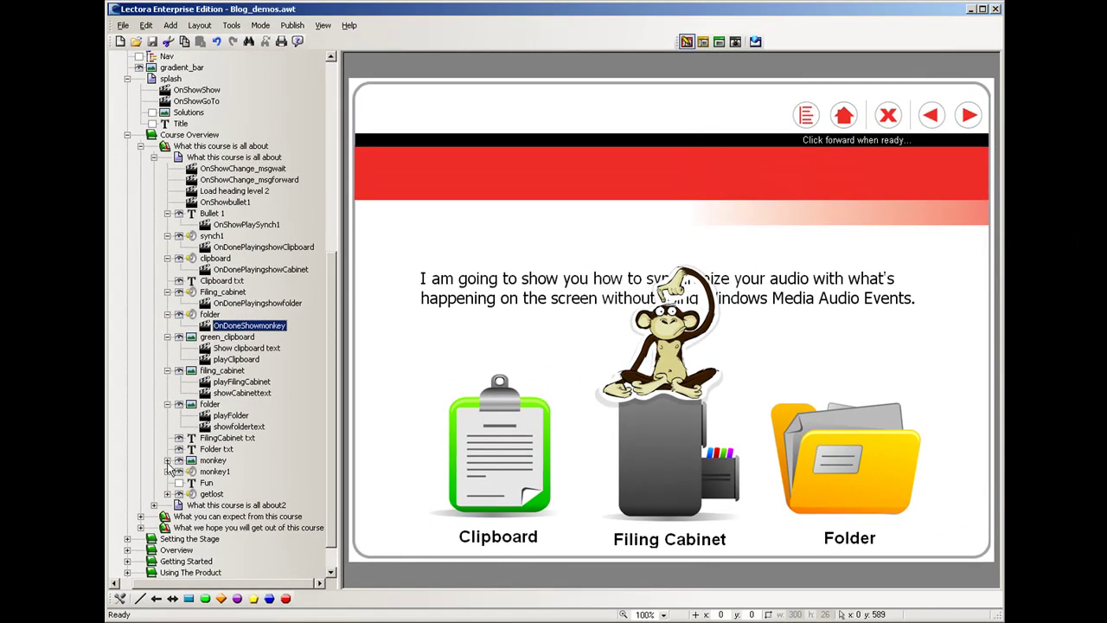
left_click(168, 461)
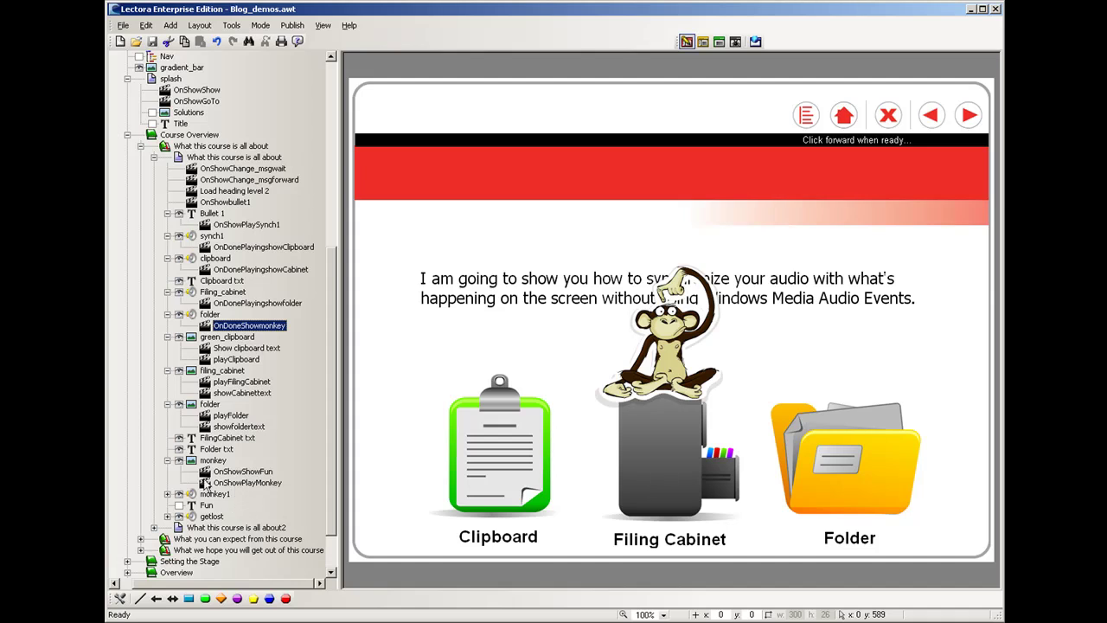
double_click(194, 461)
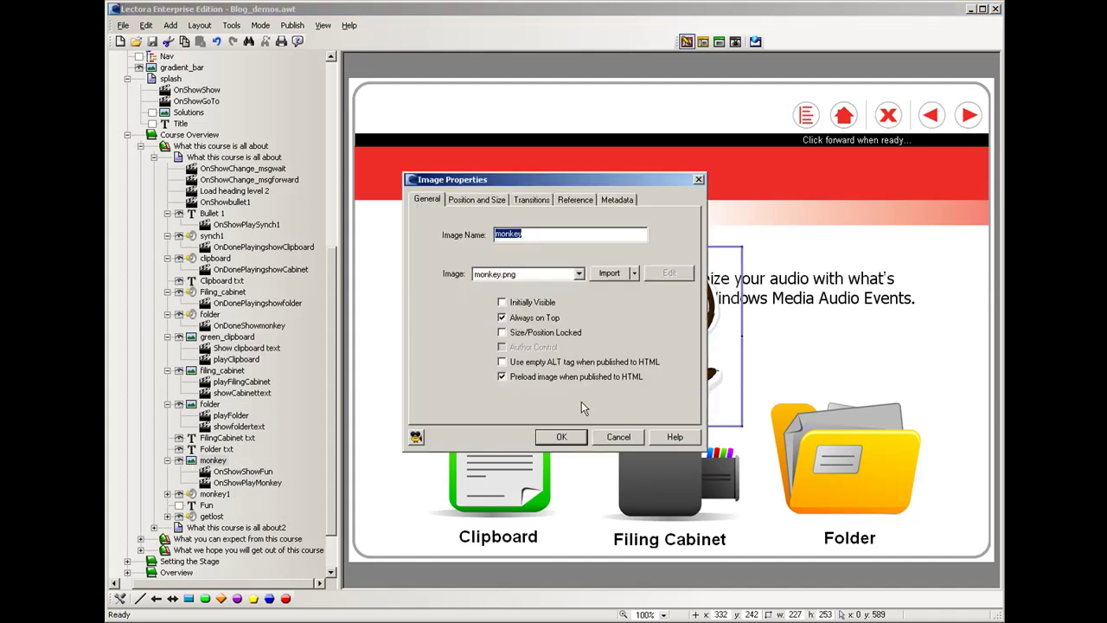
left_click(524, 199)
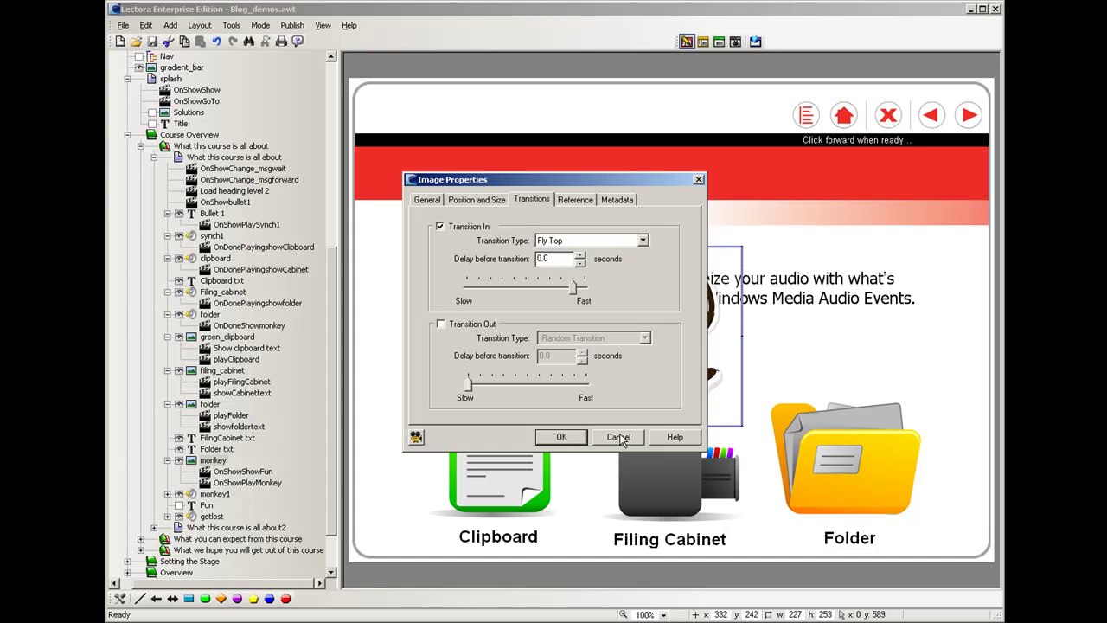
left_click(564, 438)
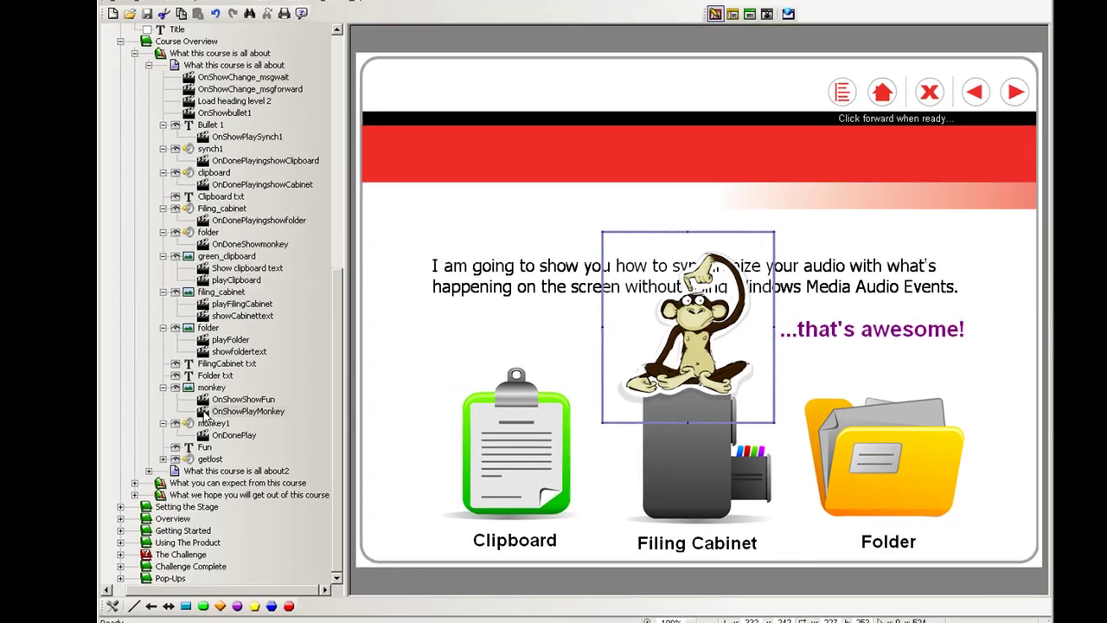
Review the OnShowPlayMonkey action under the monkey image and the OnDonePlay action under the monkey1 audio.
double_click(208, 416)
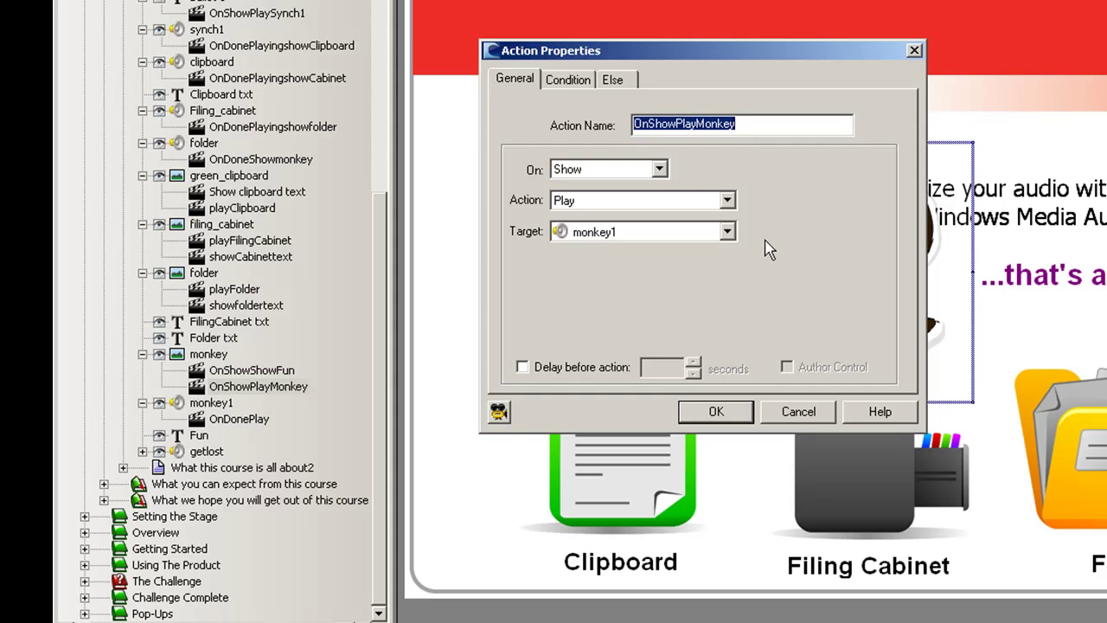
left_click(716, 415)
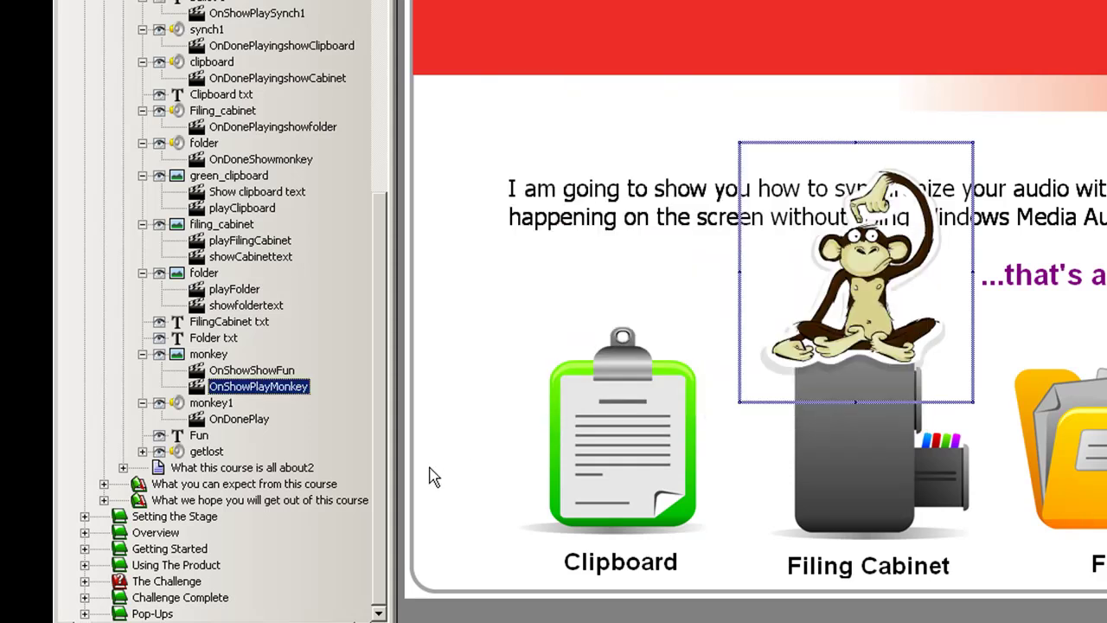
double_click(207, 420)
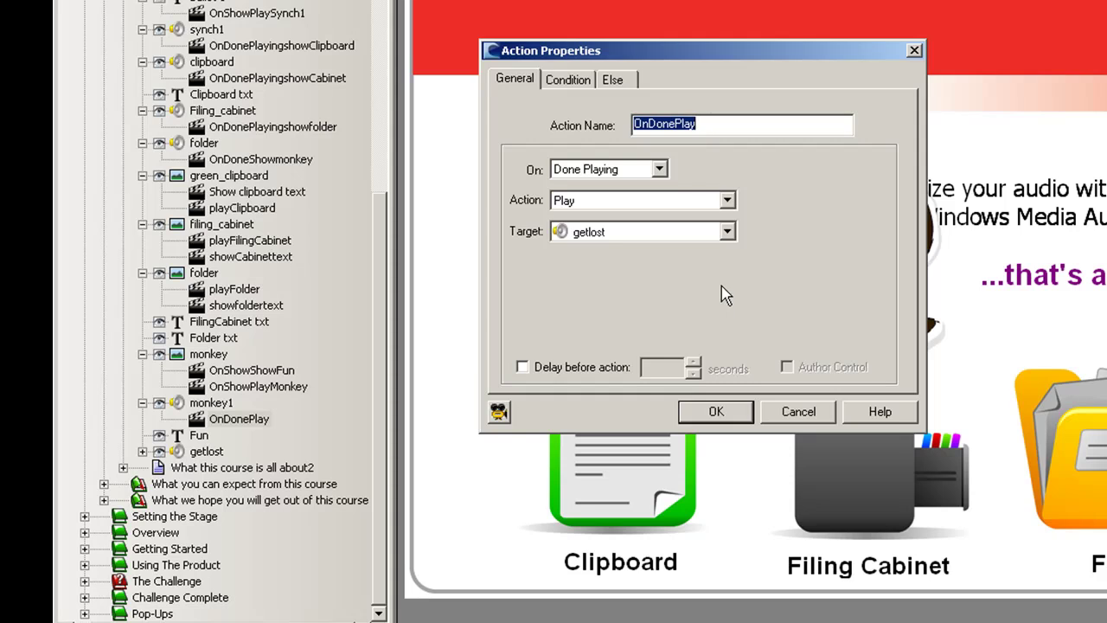
left_click(716, 411)
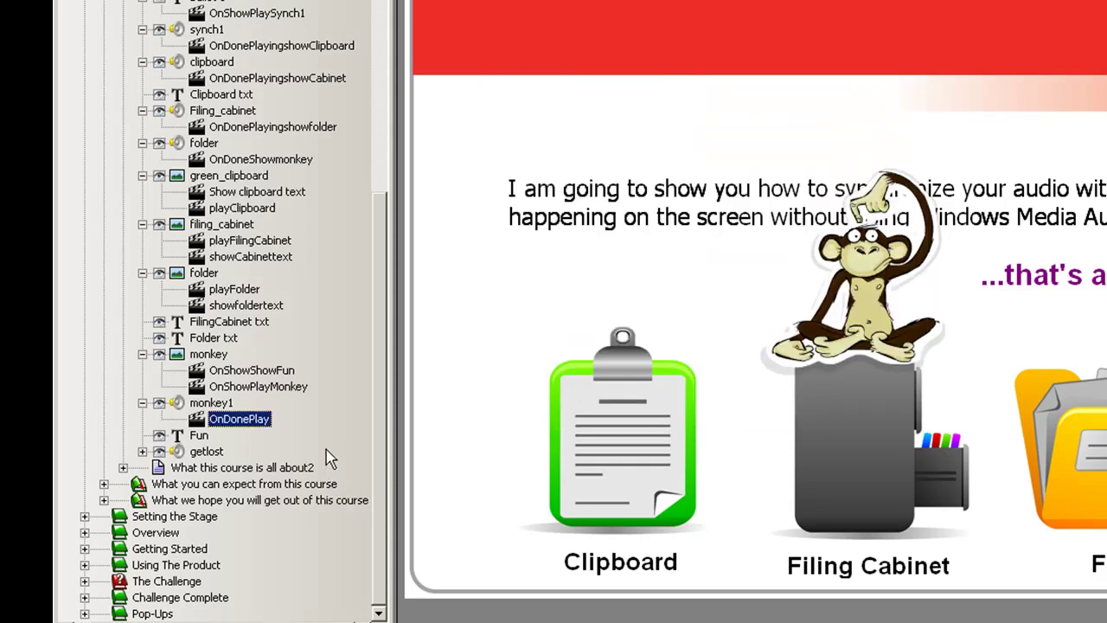
Expand the getlost audio and review its first OnDoneMoveTo action and its OnDoneHideFun action.
left_click(142, 452)
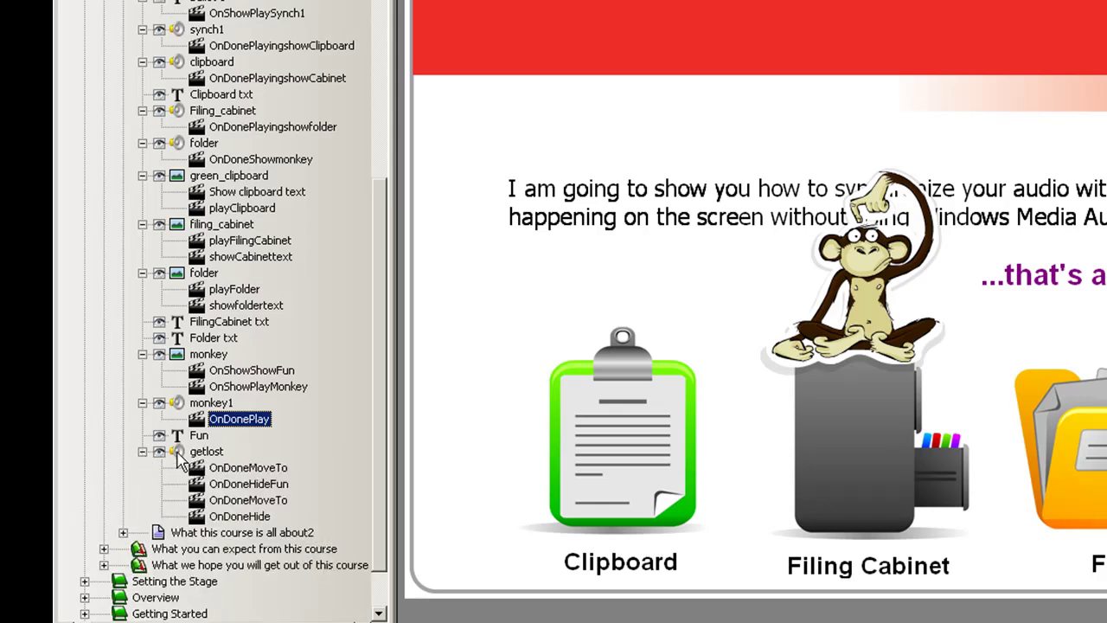
left_click(175, 453)
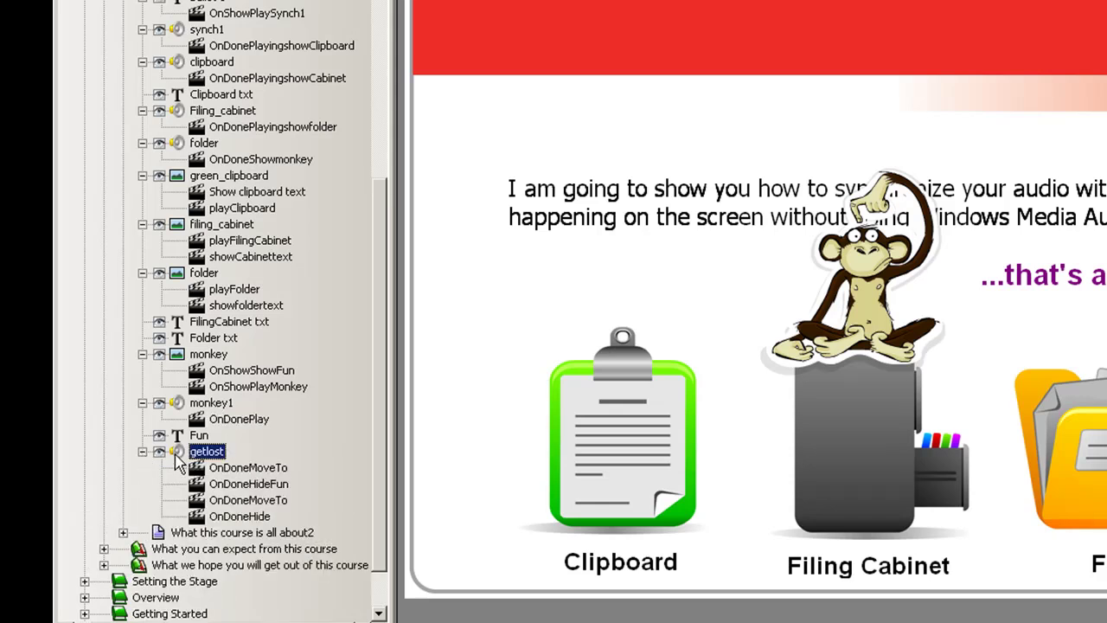
double_click(242, 467)
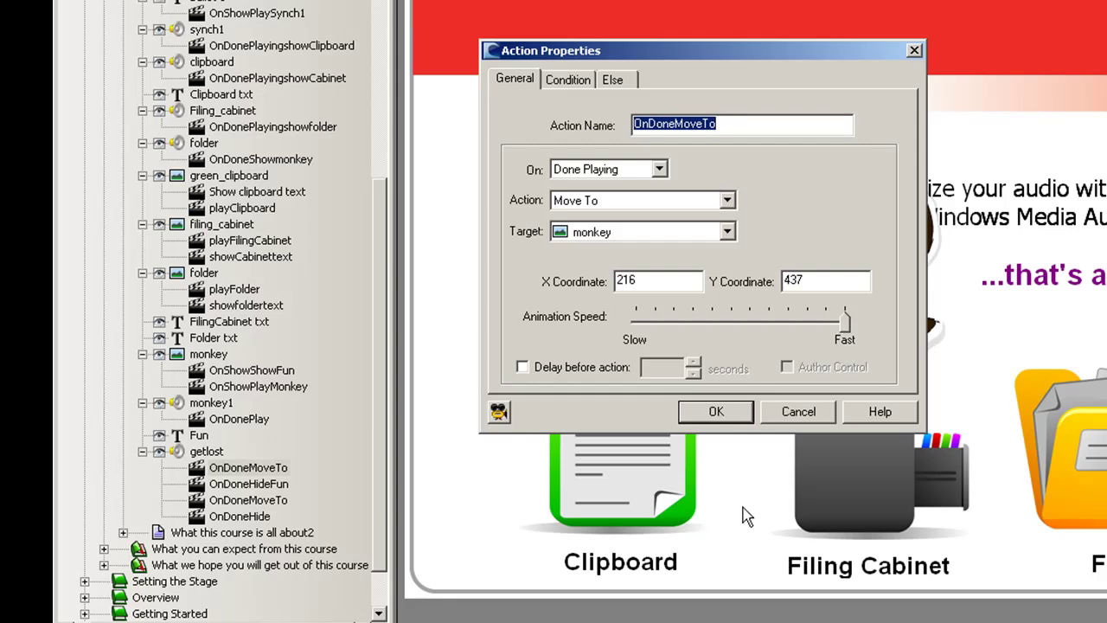
left_click(714, 414)
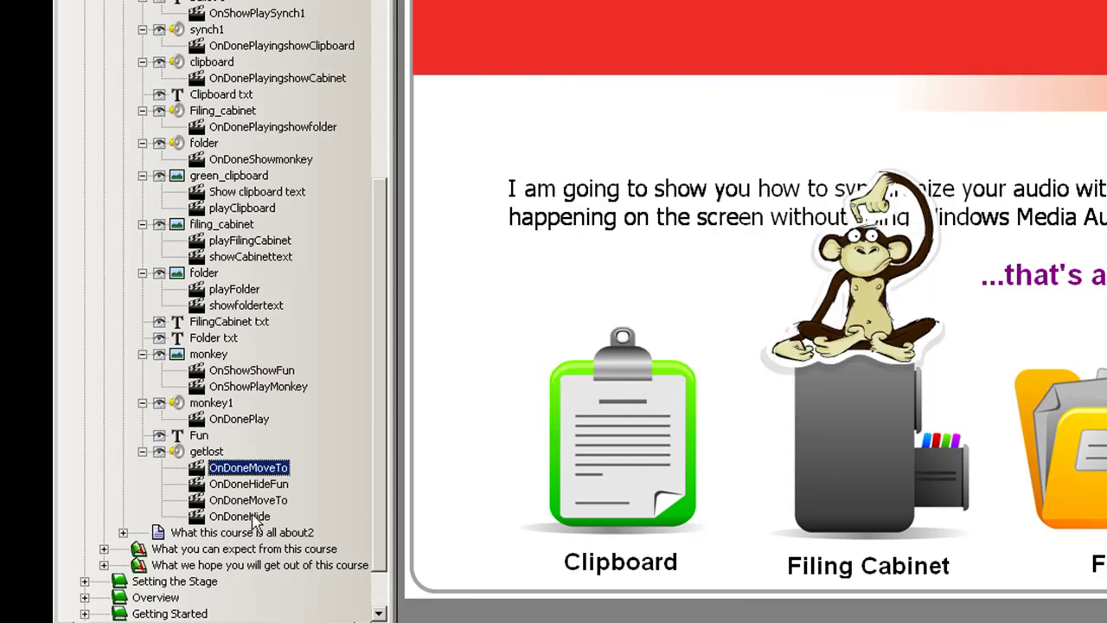
double_click(195, 486)
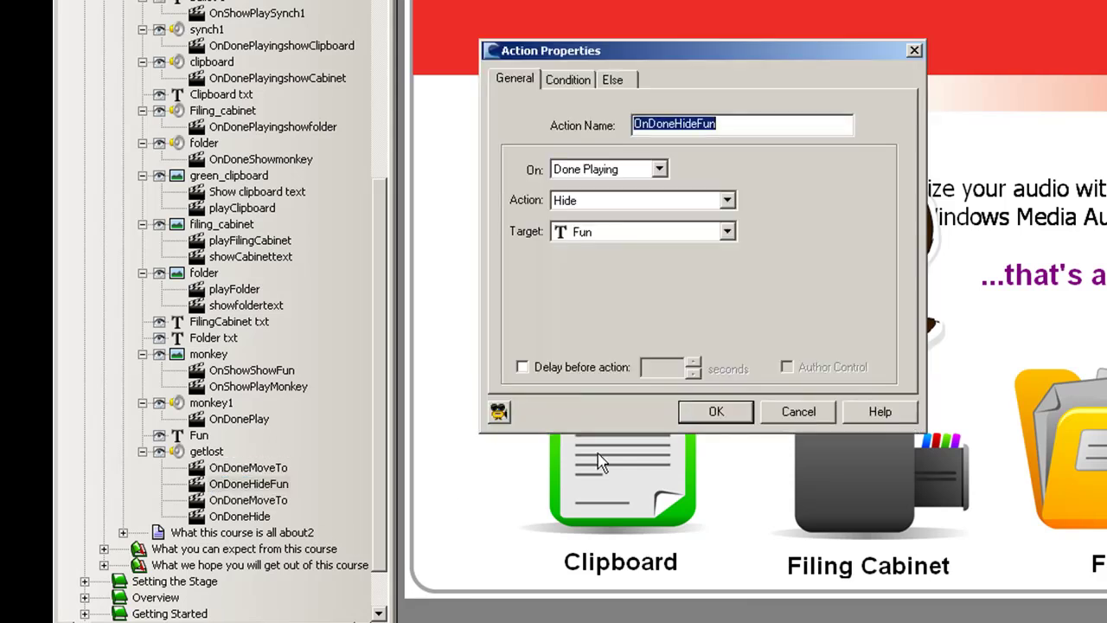
left_click(714, 414)
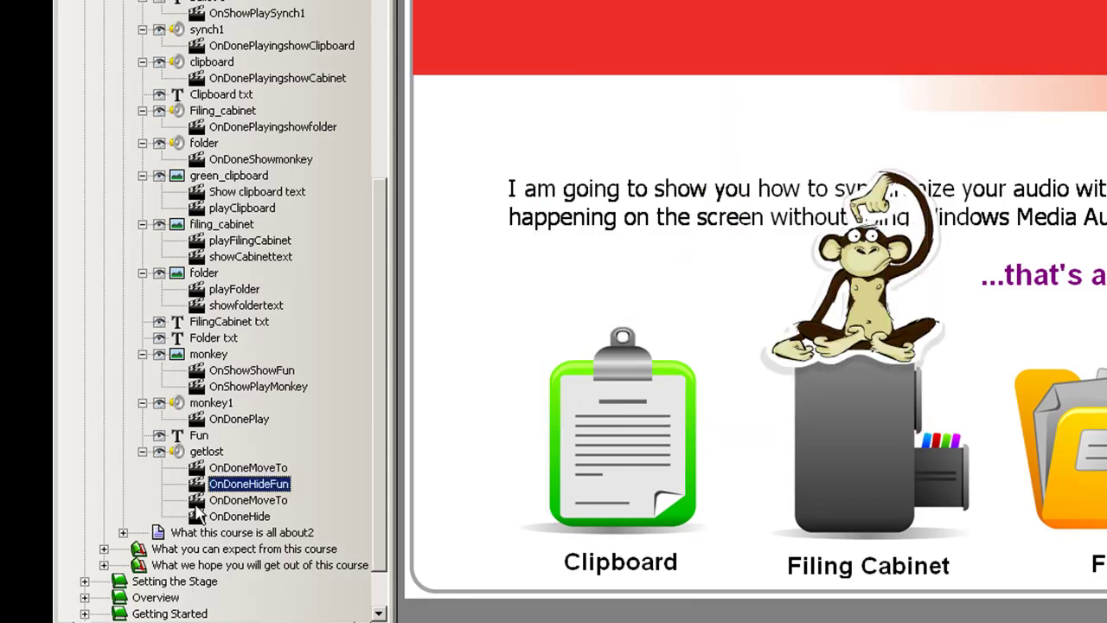
Review the getlost audio's second OnDoneMoveTo action and its OnDoneHide action, including their delay settings.
double_click(208, 501)
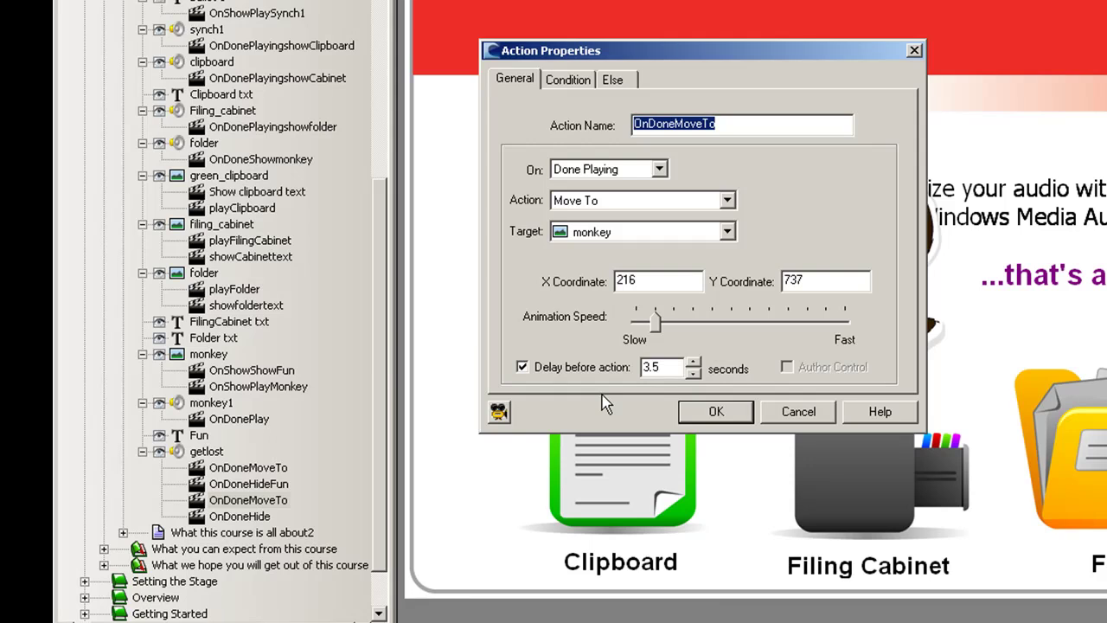
left_click(715, 412)
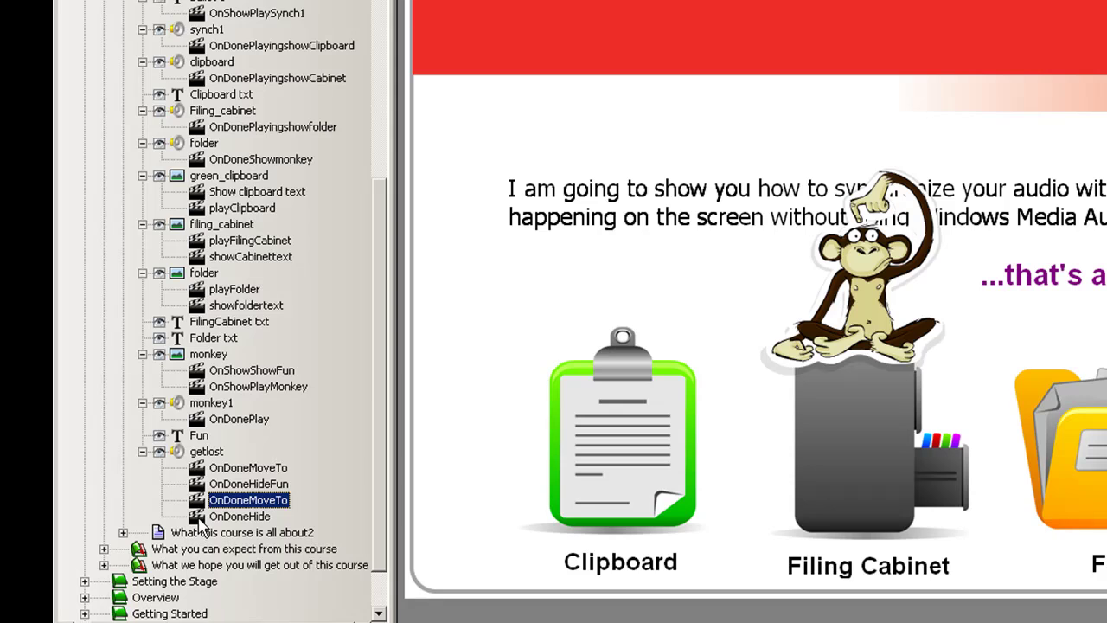
double_click(200, 517)
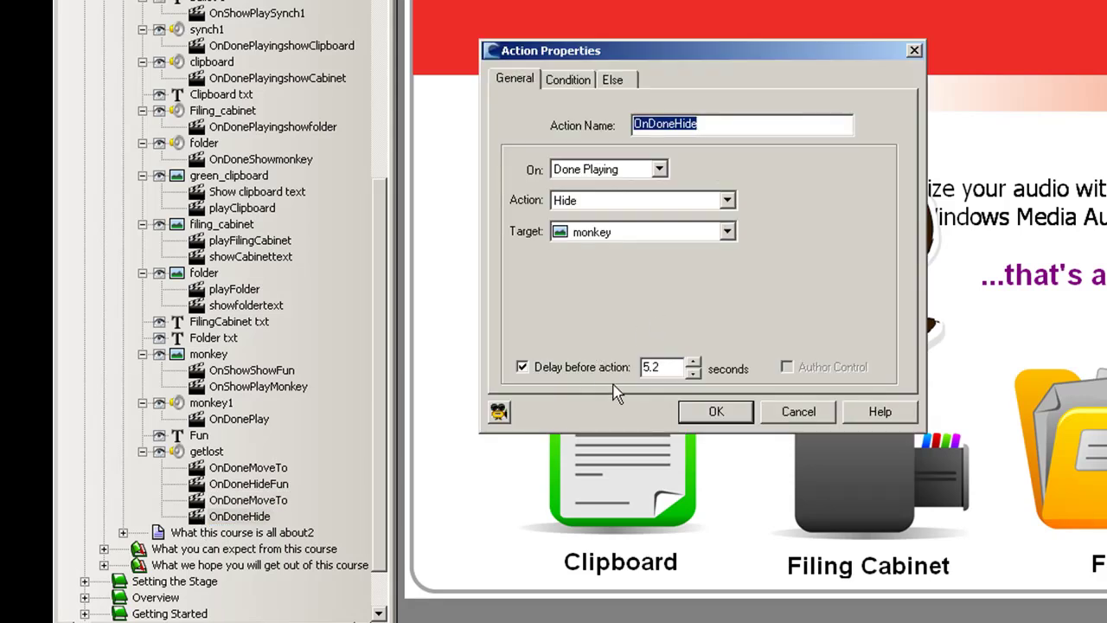